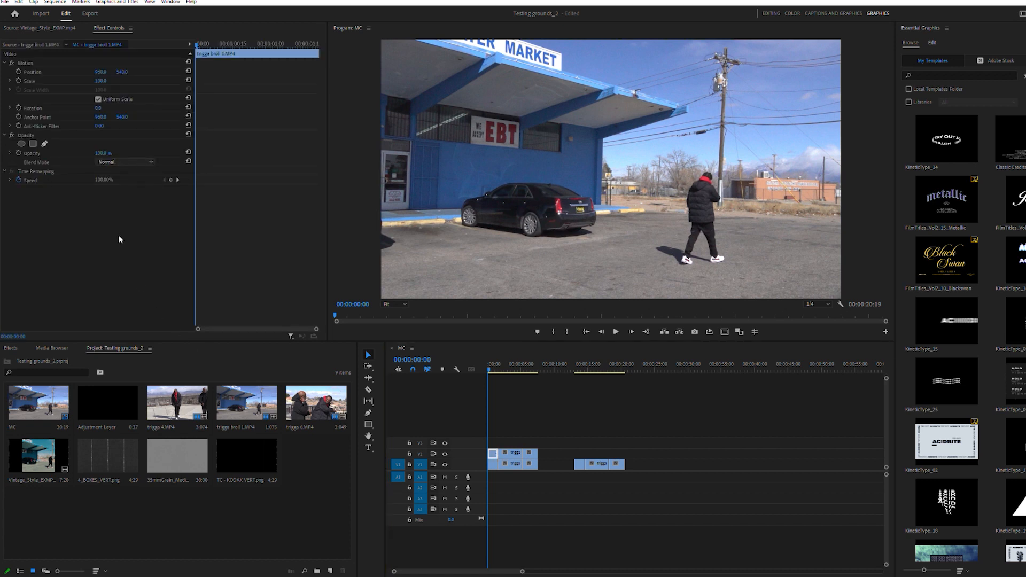
Set the opacity blend mode of the duplicate video clips on track V2 to Lighten
{"action": "left_click", "coordinate": [512, 453]}
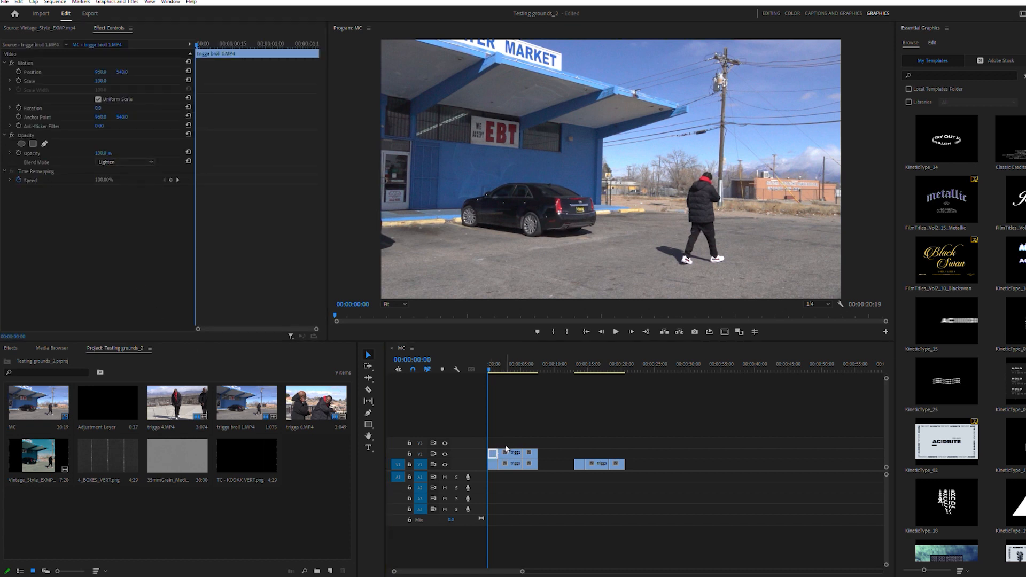
{"action": "left_click", "coordinate": [123, 162]}
{"action": "left_click", "coordinate": [128, 231]}
{"action": "left_click", "coordinate": [530, 453]}
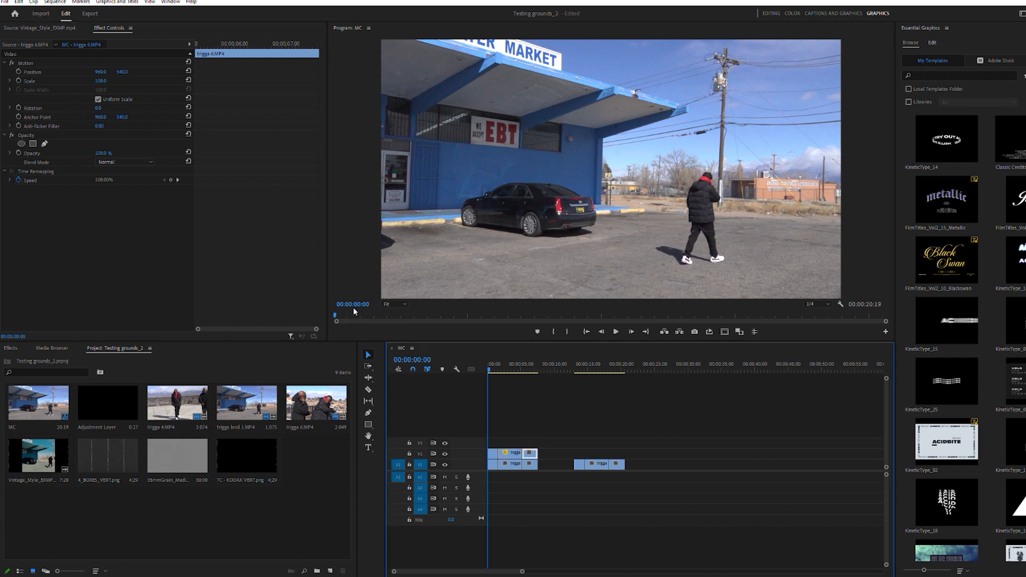
{"action": "left_click", "coordinate": [124, 162]}
{"action": "left_click", "coordinate": [131, 231]}
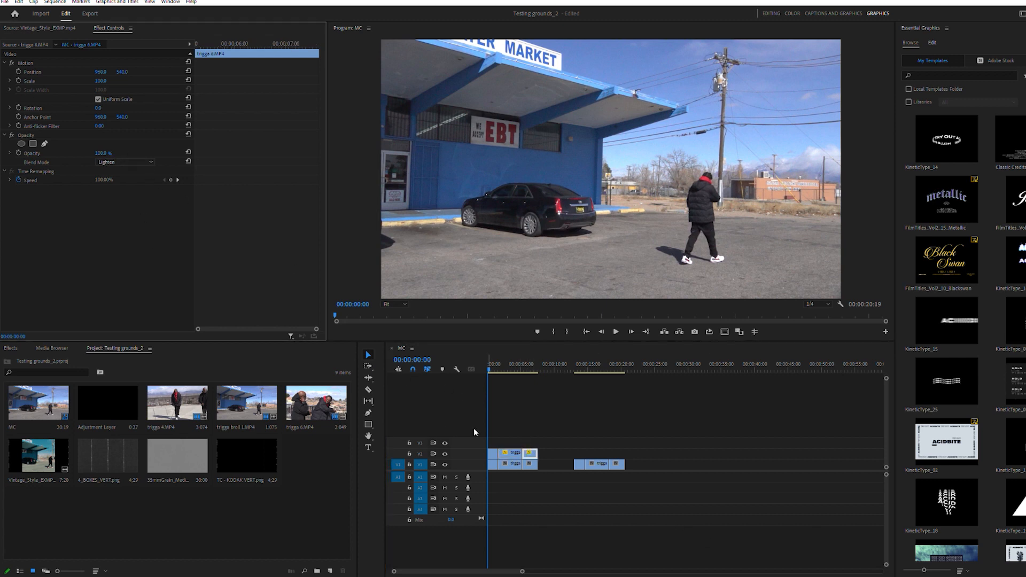
{"action": "left_click", "coordinate": [492, 453]}
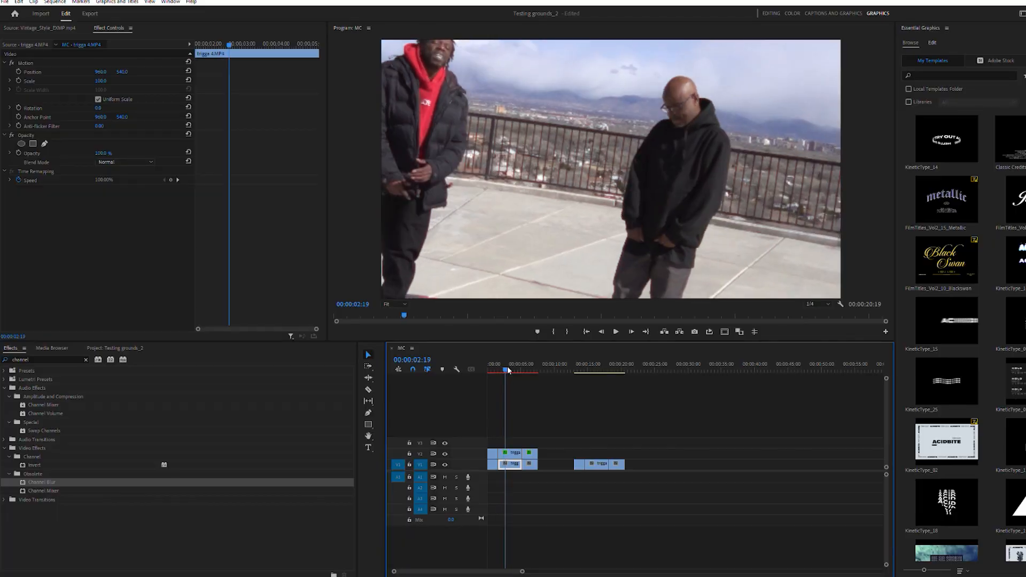
Return the playhead to the sequence start and clear the channel search from the effects list
{"action": "left_click_drag", "start_coordinate": [508, 366], "coordinate": [488, 370]}
{"action": "left_click", "coordinate": [535, 386]}
{"action": "left_click", "coordinate": [3, 387]}
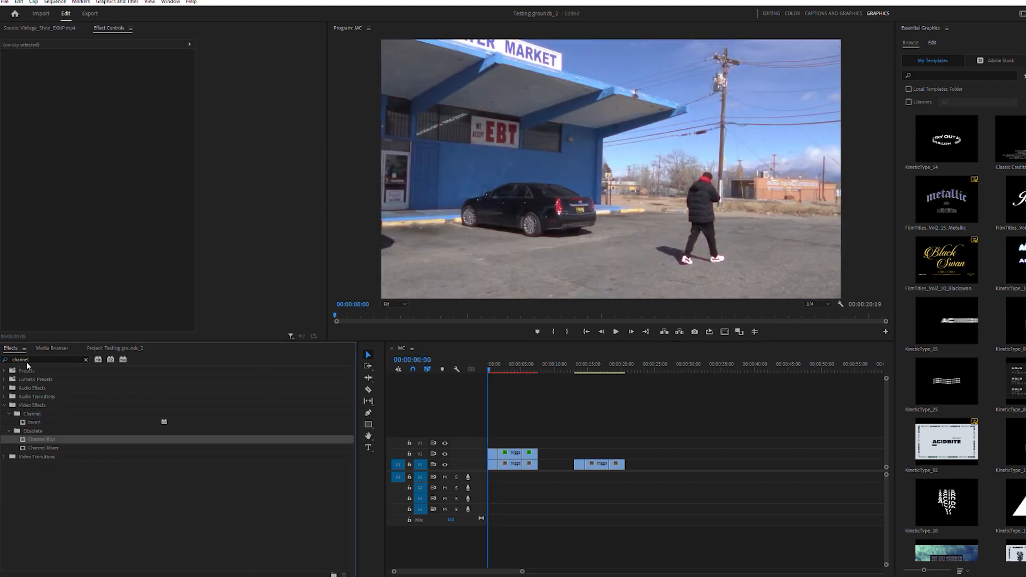
{"action": "left_click_drag", "start_coordinate": [47, 359], "coordinate": [4, 360]}
{"action": "key", "text": "BackSpace"}
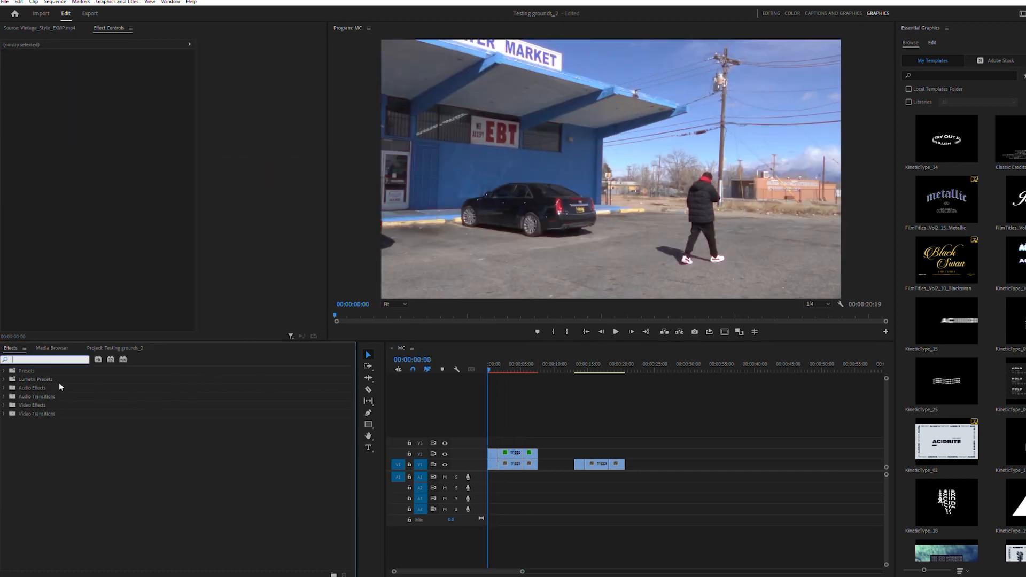
Place 35mmGrain_Medium_4K.mov on V3 above the first clip group and delete the excess beyond the clips
{"action": "left_click", "coordinate": [114, 348]}
{"action": "double_click", "coordinate": [161, 447]}
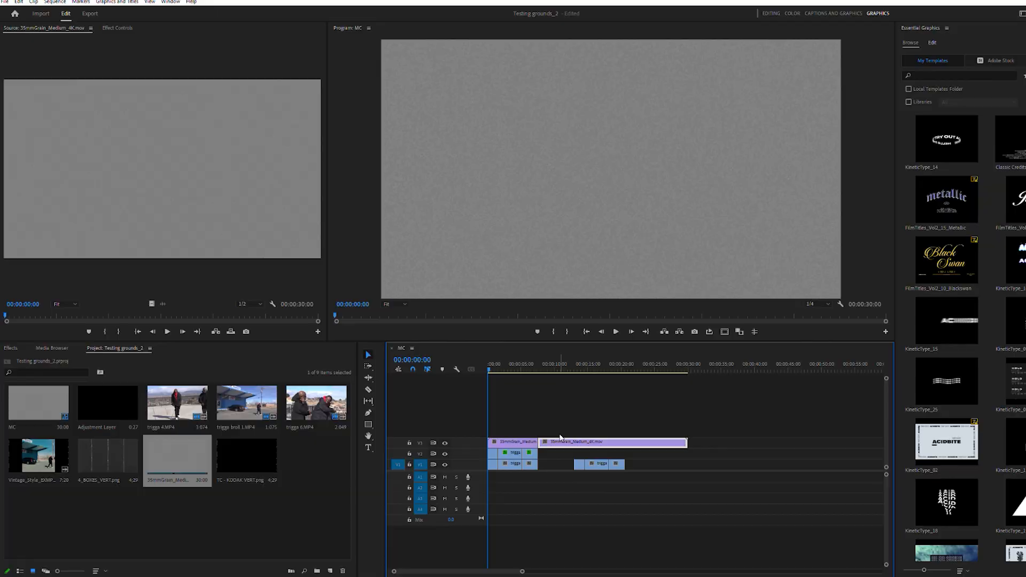
{"action": "key", "text": "Delete"}
Set the film grain clip's blend mode to Overlay and preview it from the sequence start
{"action": "left_click", "coordinate": [525, 437]}
{"action": "left_click", "coordinate": [122, 26]}
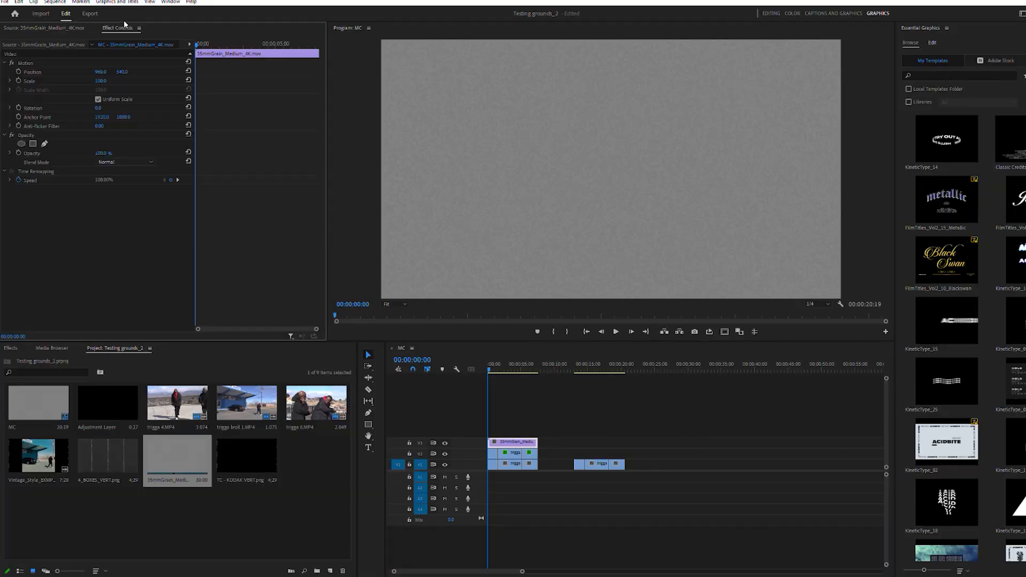
{"action": "left_click", "coordinate": [120, 282]}
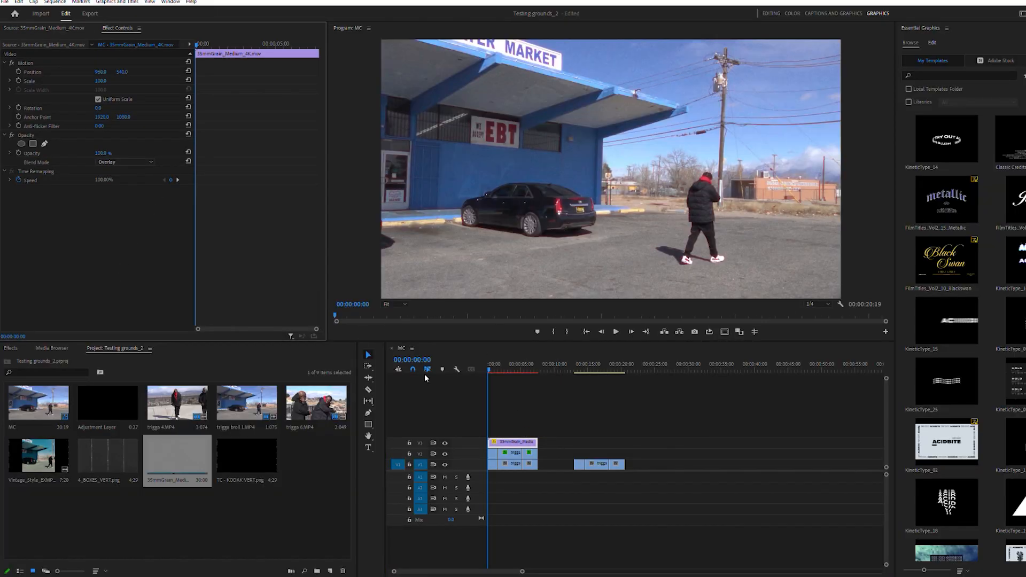
{"action": "mouse_move", "coordinate": [491, 363]}
{"action": "left_mouse_down"}
{"action": "mouse_move", "coordinate": [522, 369]}
{"action": "mouse_move", "coordinate": [488, 369]}
{"action": "left_mouse_up"}
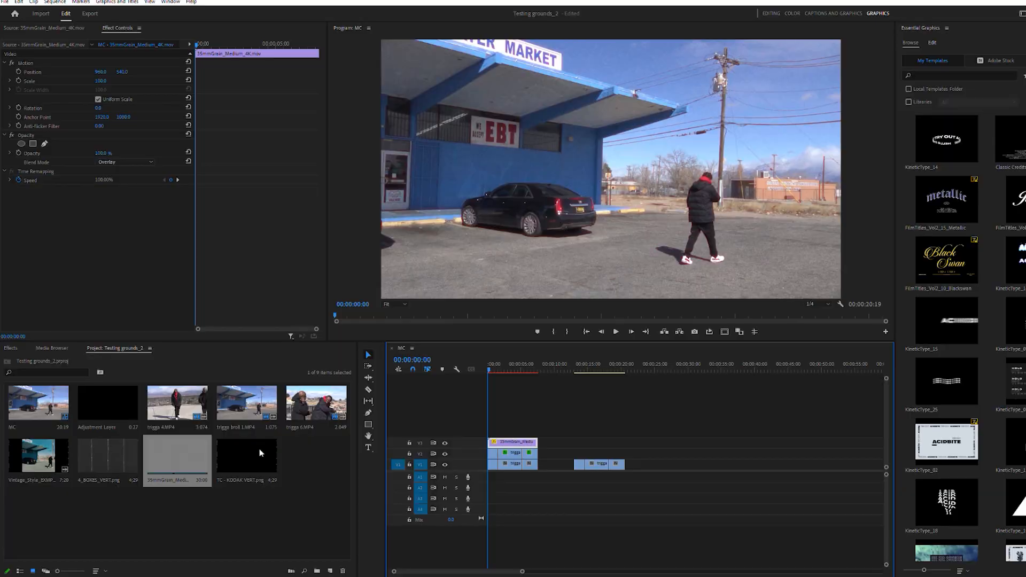
Add TC - KODAK VERT.png above the grain across the first clip group, scale it to 25, and play the result
{"action": "left_click_drag", "start_coordinate": [291, 315], "coordinate": [144, 325]}
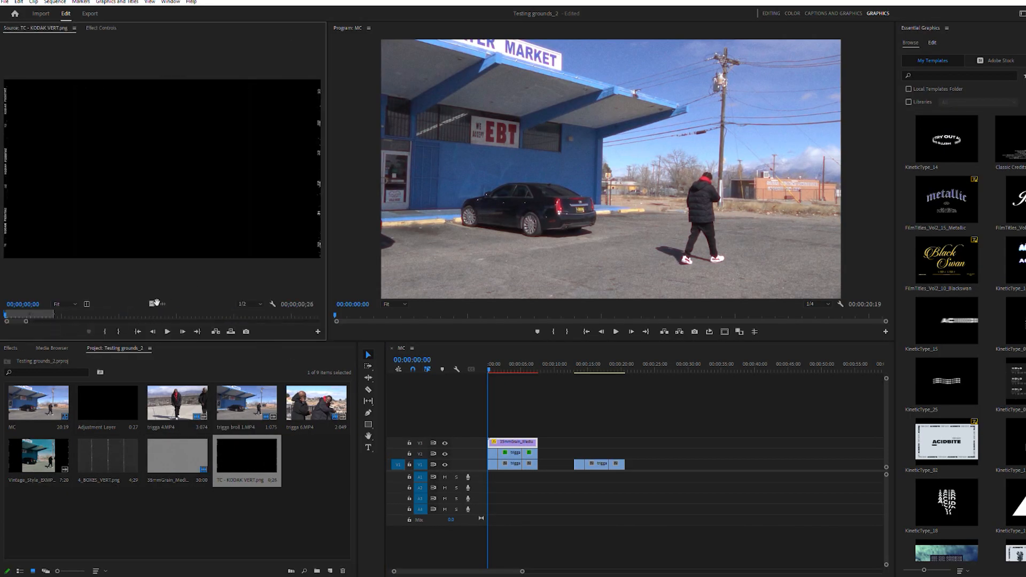
{"action": "left_click_drag", "start_coordinate": [502, 414], "coordinate": [537, 428]}
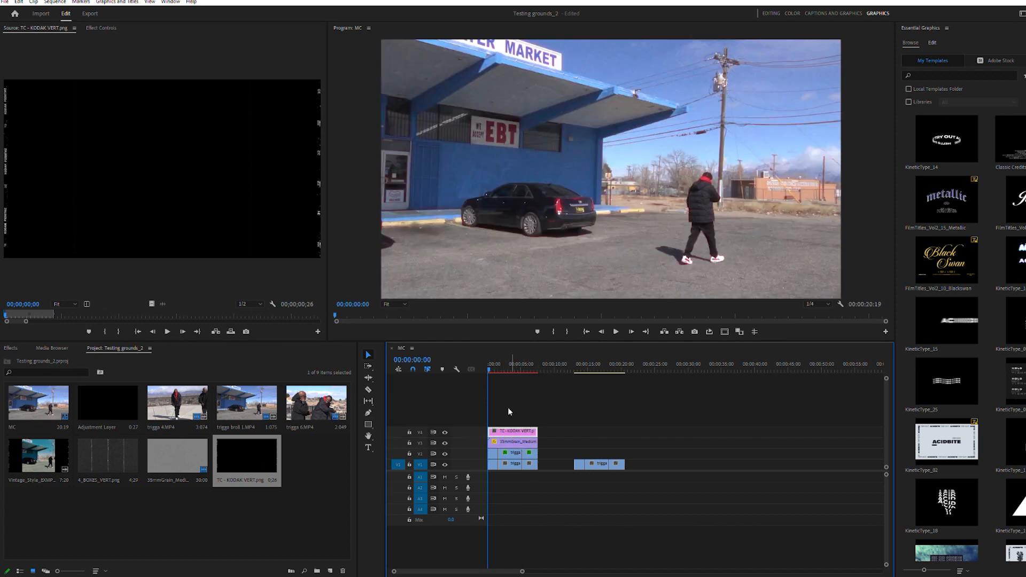
{"action": "left_click", "coordinate": [103, 27]}
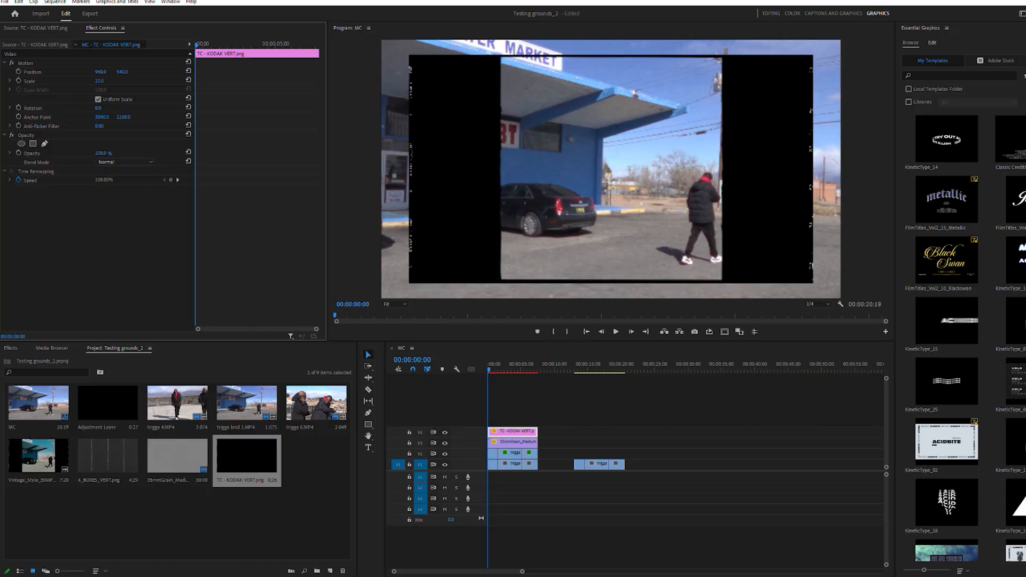
{"action": "left_click_drag", "start_coordinate": [100, 80], "coordinate": [101, 81]}
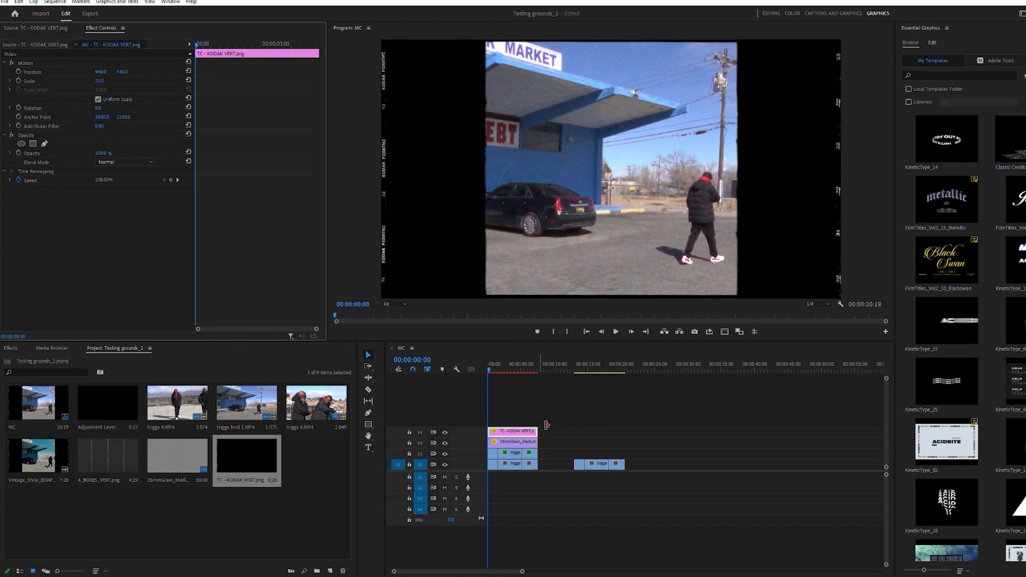
{"action": "left_click_drag", "start_coordinate": [522, 571], "coordinate": [540, 571]}
{"action": "key", "text": "space"}
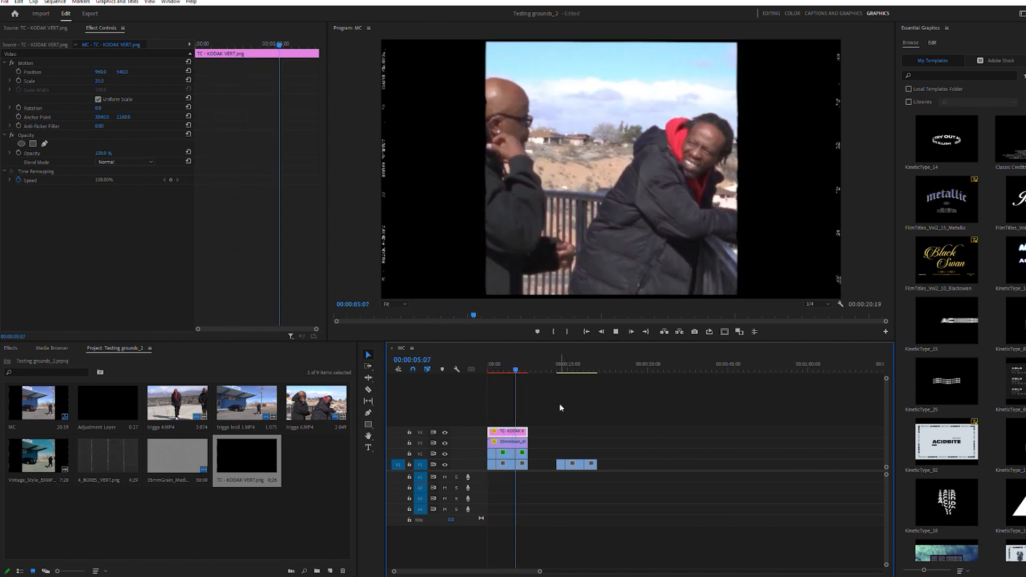
Move the Kodak frame and grain up one track and place an adjustment layer on V3 spanning the first clip group
{"action": "left_click_drag", "start_coordinate": [577, 404], "coordinate": [502, 434]}
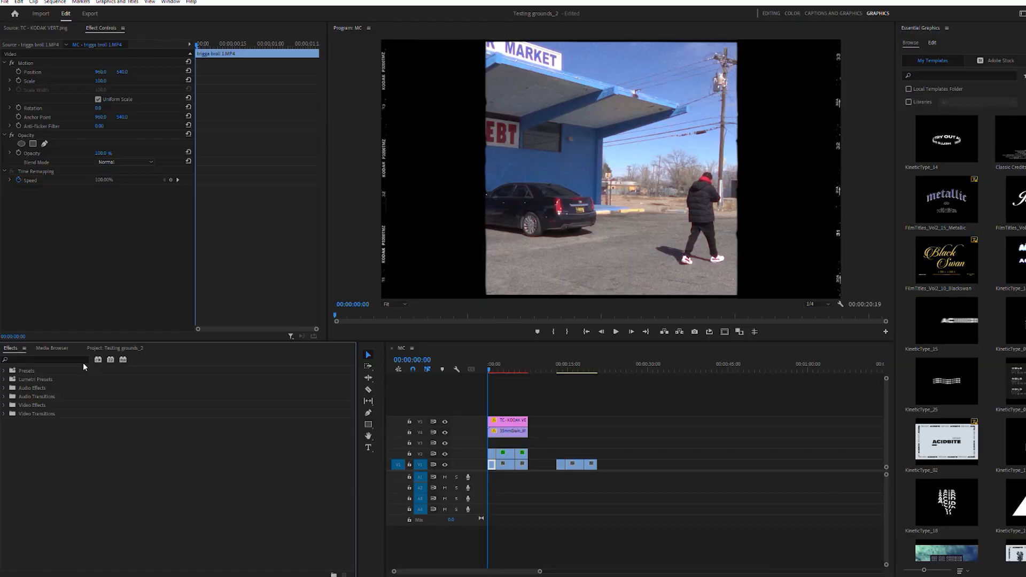
{"action": "left_click", "coordinate": [88, 347]}
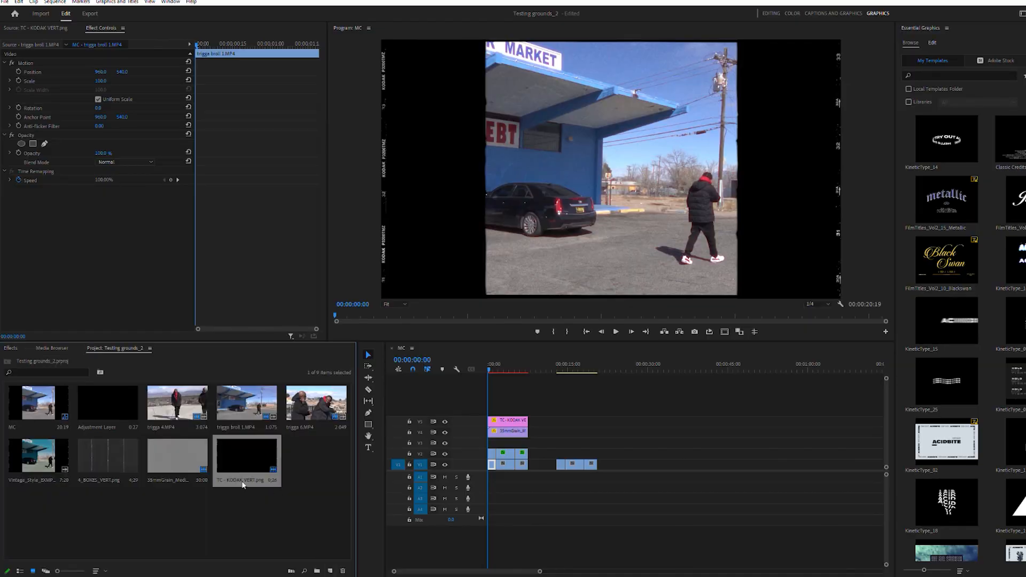
{"action": "double_click", "coordinate": [100, 391]}
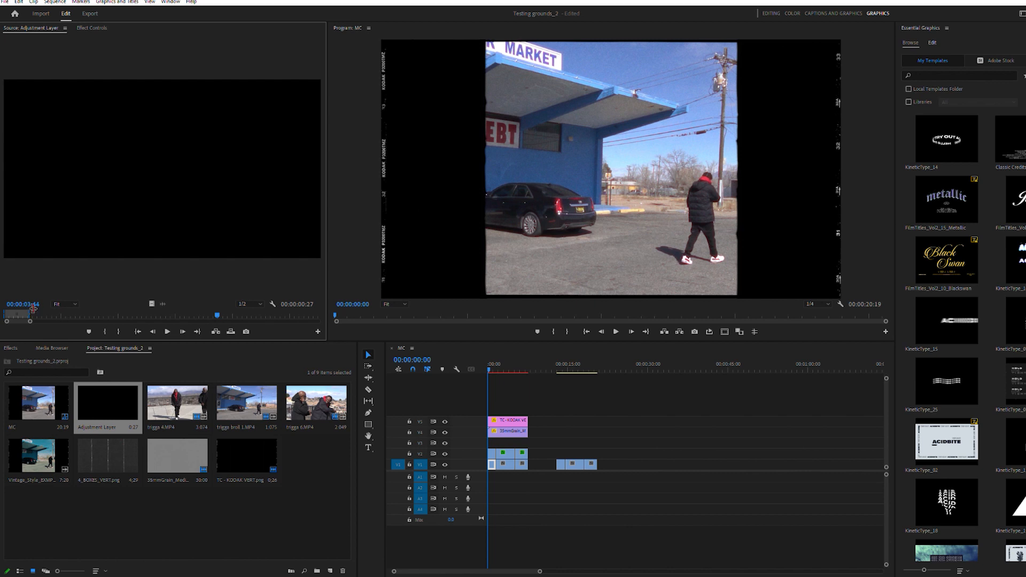
{"action": "left_click_drag", "start_coordinate": [33, 309], "coordinate": [120, 310]}
{"action": "left_click_drag", "start_coordinate": [256, 346], "coordinate": [528, 443]}
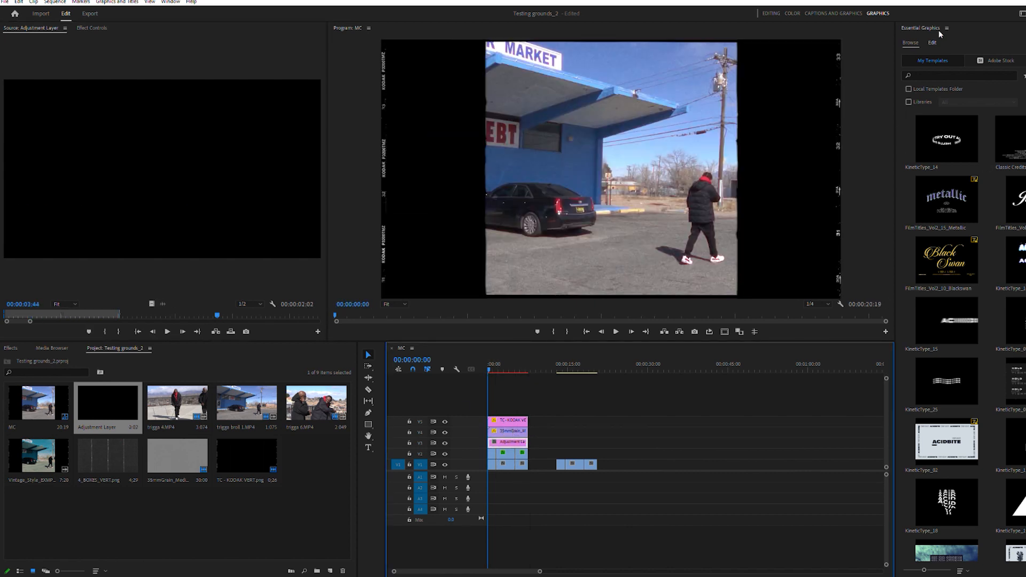
Switch to the Color workspace, apply the Orange and Teal creative look to the adjustment layer, and play the sequence
{"action": "left_click", "coordinate": [793, 13]}
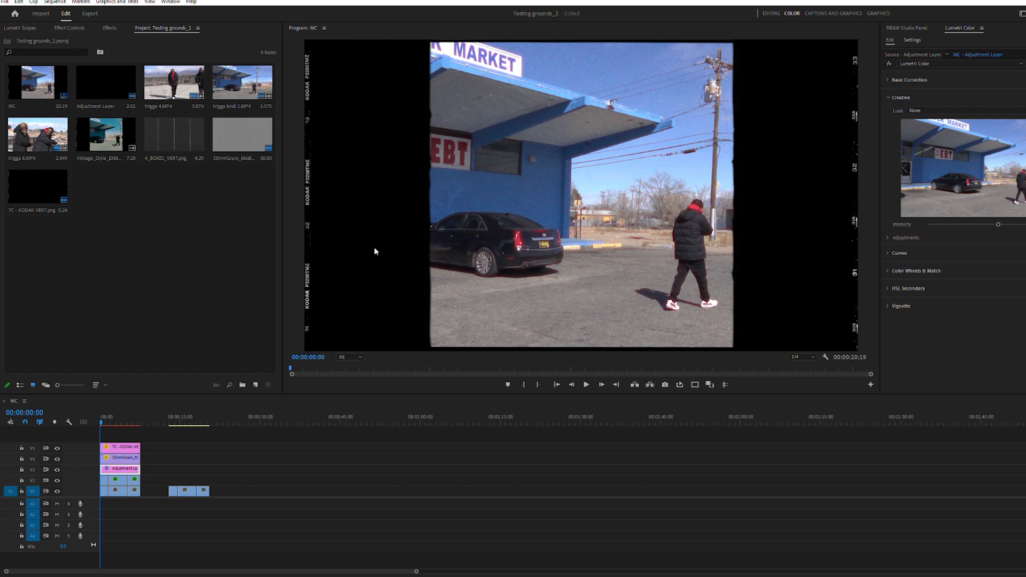
{"action": "left_click", "coordinate": [623, 384]}
{"action": "left_click_drag", "start_coordinate": [105, 415], "coordinate": [124, 417]}
{"action": "key", "text": "Home"}
{"action": "key", "text": "space"}
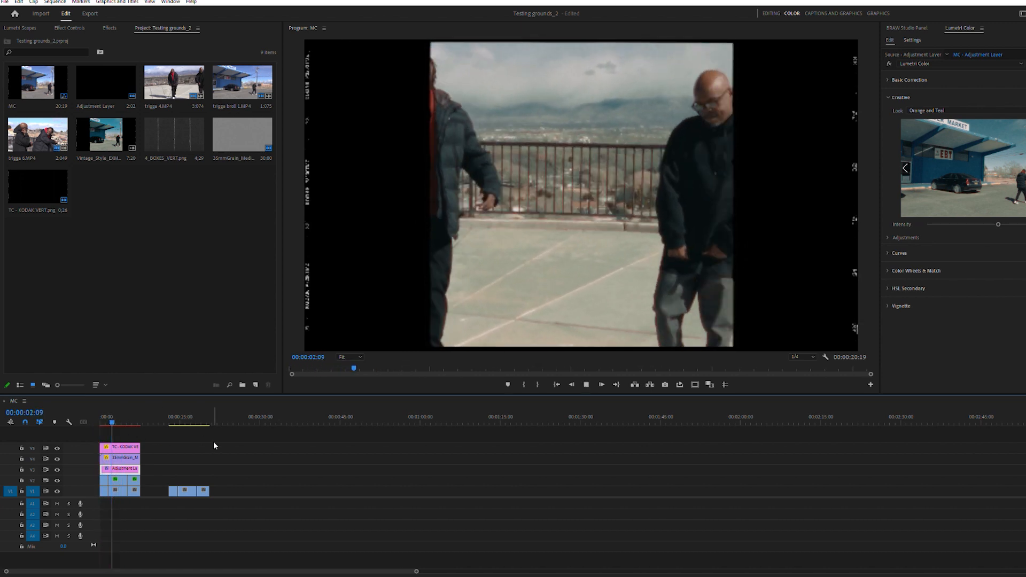
{"action": "key", "text": "space"}
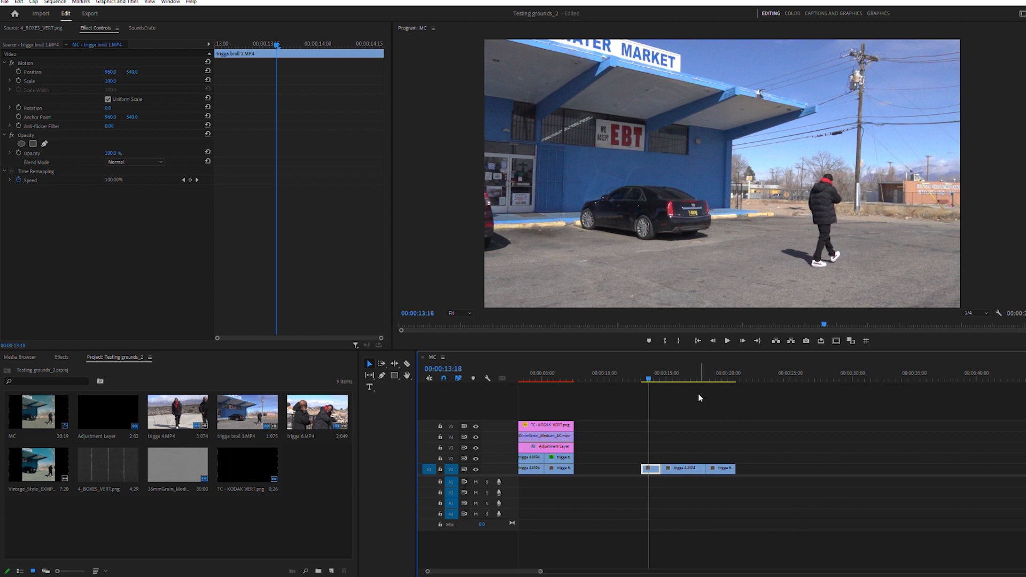
Duplicate the first group's three V2 clips onto V2 above the second clip group
{"action": "left_click", "coordinate": [675, 413]}
{"action": "left_click_drag", "start_coordinate": [785, 426], "coordinate": [647, 464]}
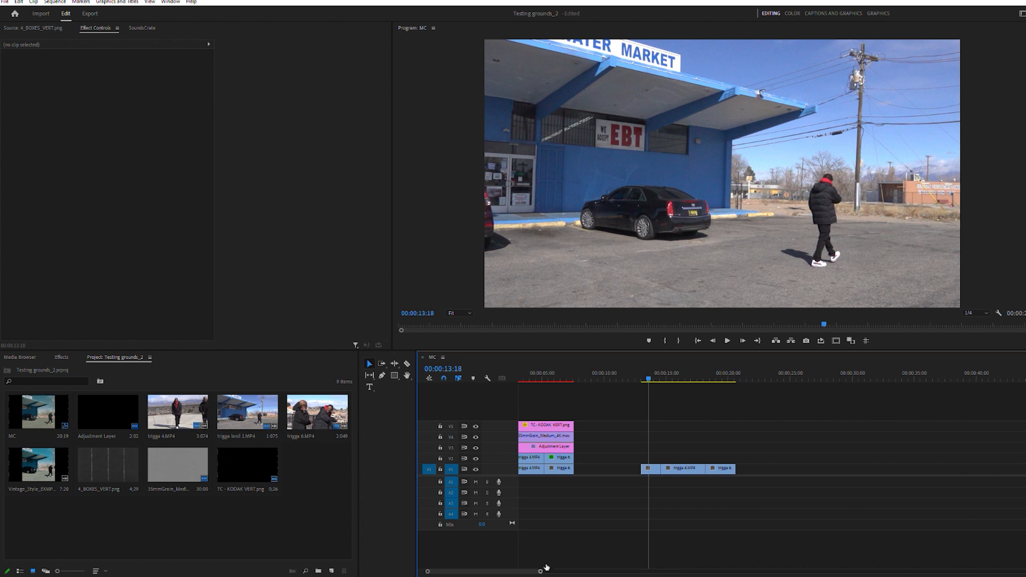
{"action": "left_click_drag", "start_coordinate": [540, 570], "coordinate": [565, 571]}
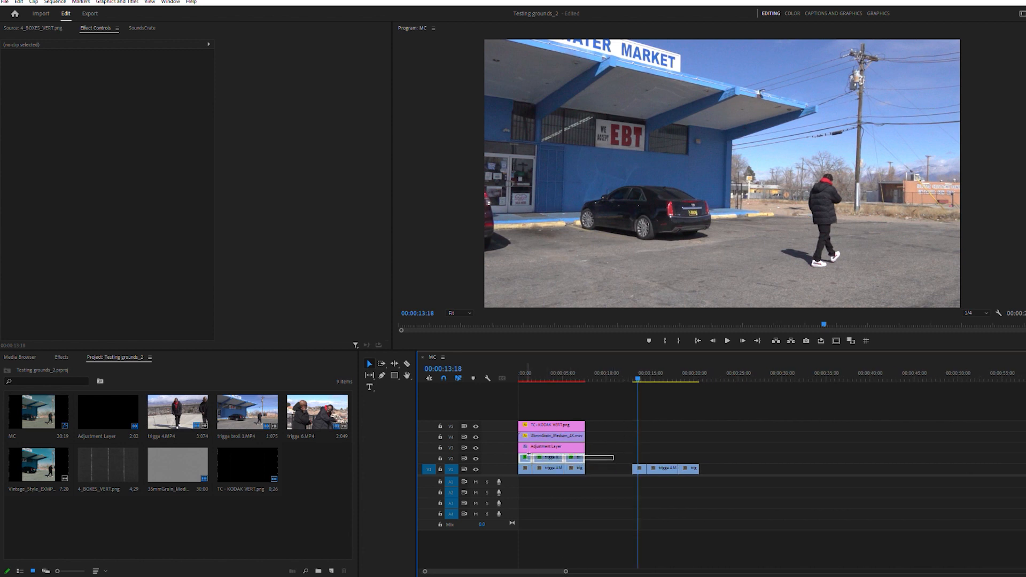
{"action": "left_click_drag", "start_coordinate": [543, 454], "coordinate": [663, 454]}
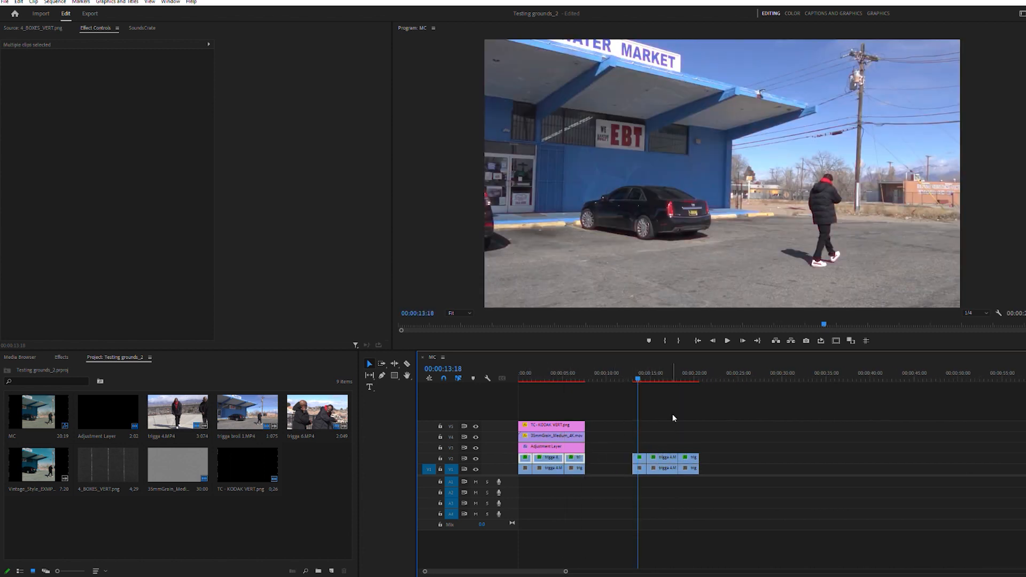
{"action": "left_click", "coordinate": [670, 395]}
{"action": "scroll", "coordinate": [564, 569], "scroll_direction": "up", "scroll_amount": 1}
{"action": "scroll", "coordinate": [564, 568], "scroll_direction": "down", "scroll_amount": 1}
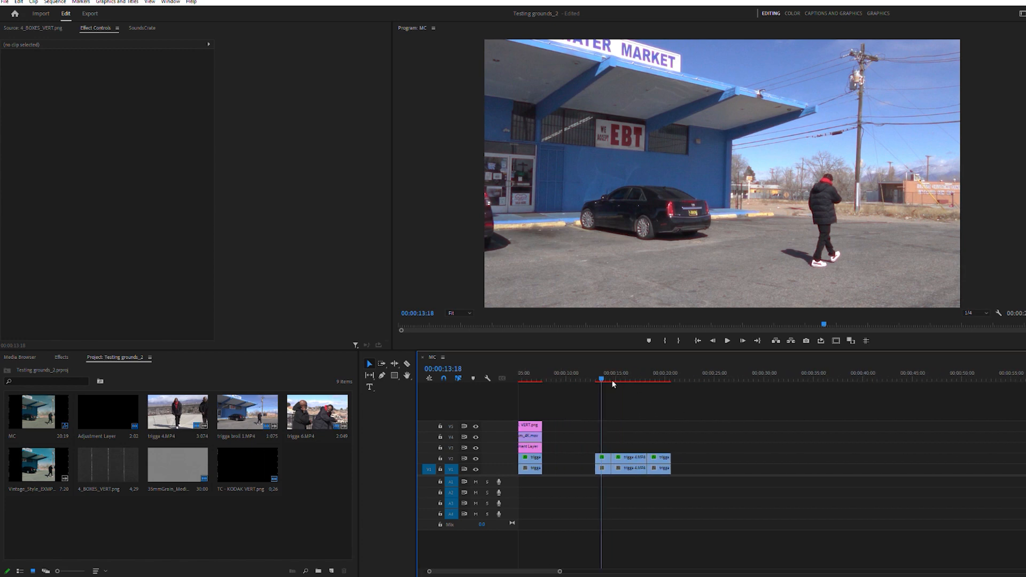
{"action": "mouse_move", "coordinate": [611, 380]}
{"action": "left_mouse_down"}
{"action": "mouse_move", "coordinate": [592, 380]}
{"action": "mouse_move", "coordinate": [643, 386]}
{"action": "mouse_move", "coordinate": [599, 393]}
{"action": "left_mouse_up"}
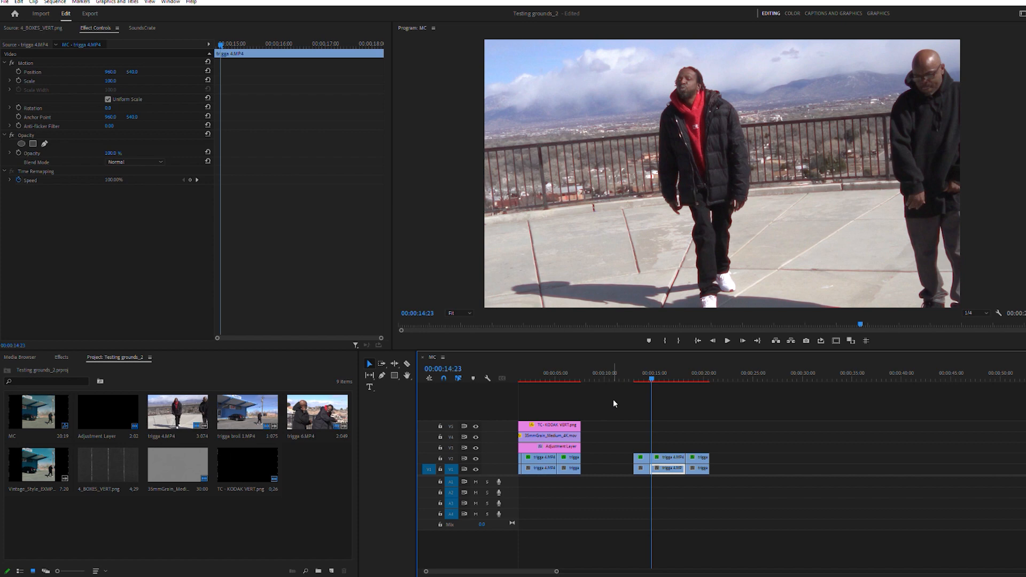
{"action": "left_click", "coordinate": [613, 400]}
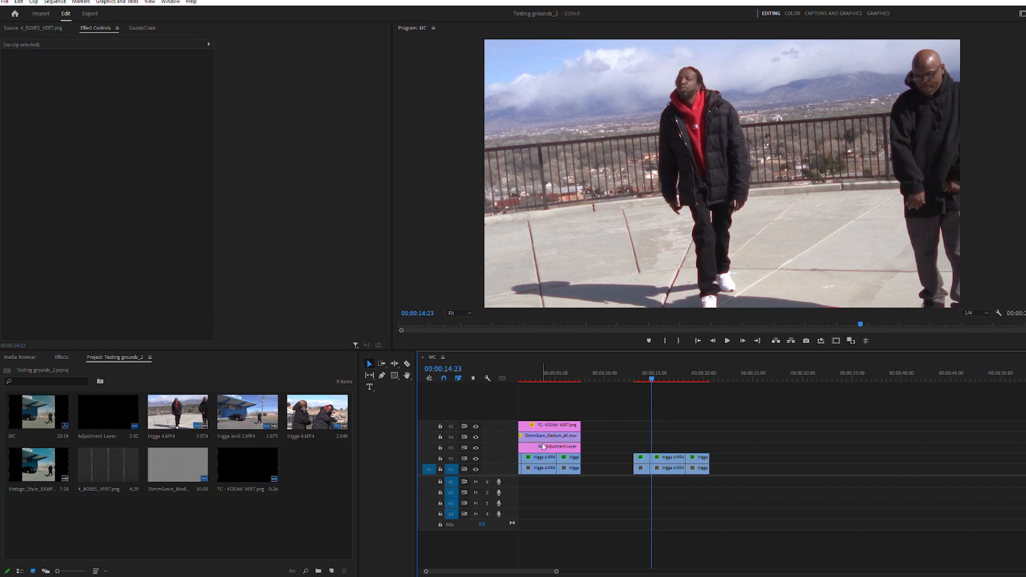
Place an adjustment layer on V3 spanning the second clip group and select it
{"action": "left_click", "coordinate": [64, 355]}
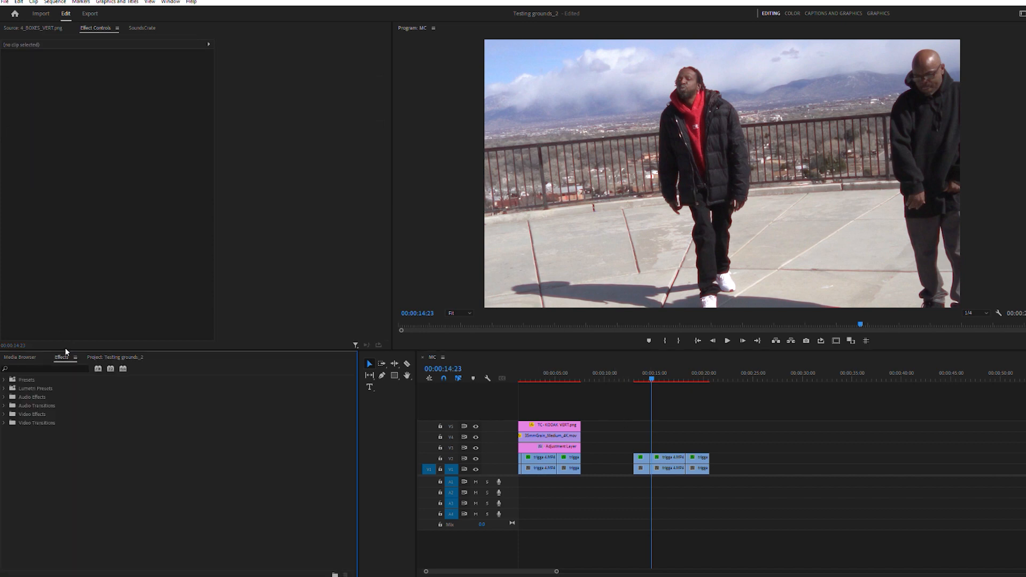
{"action": "left_click", "coordinate": [113, 357]}
{"action": "left_click_drag", "start_coordinate": [102, 412], "coordinate": [709, 447]}
{"action": "left_click", "coordinate": [684, 445]}
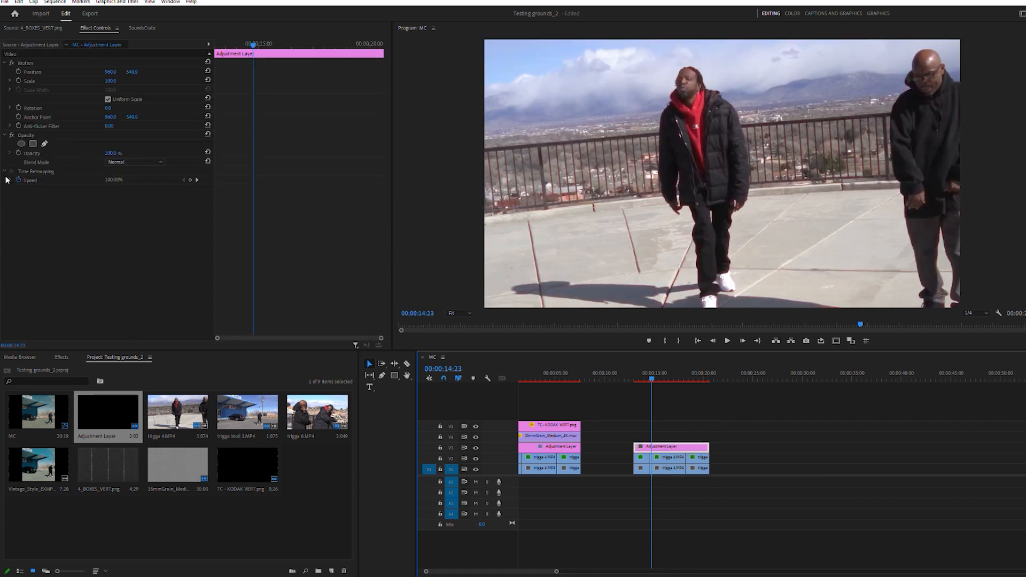
Search the effects for crop and apply the Crop effect to the second group's adjustment layer
{"action": "left_click", "coordinate": [62, 357]}
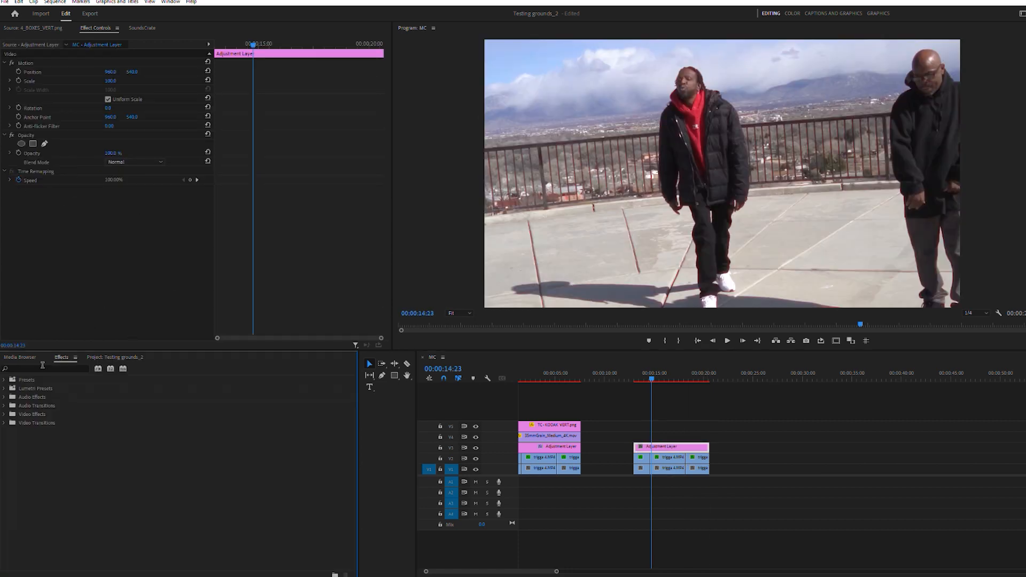
{"action": "type", "text": "crop"}
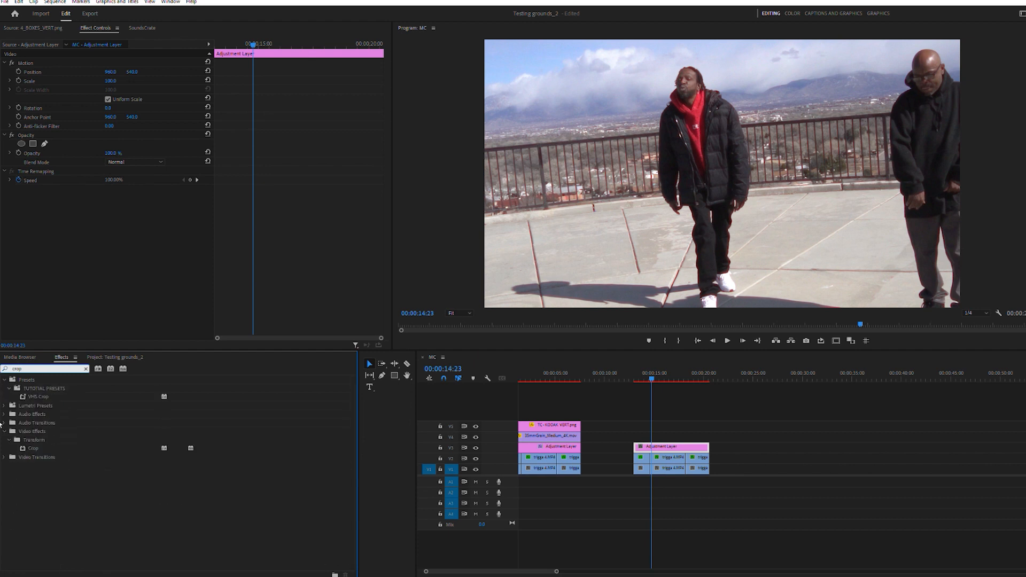
{"action": "left_click", "coordinate": [33, 444]}
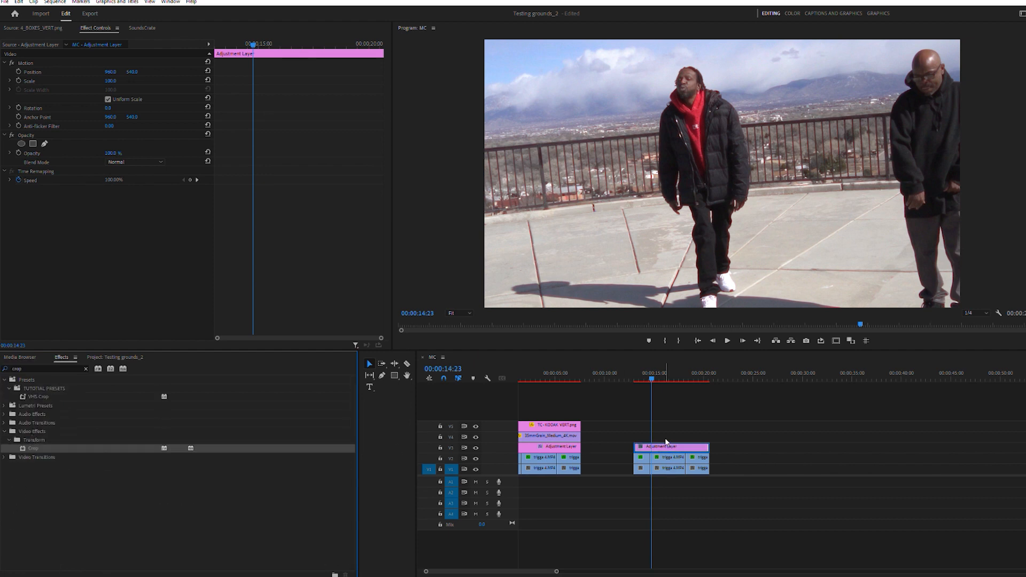
{"action": "left_click_drag", "start_coordinate": [667, 443], "coordinate": [666, 443]}
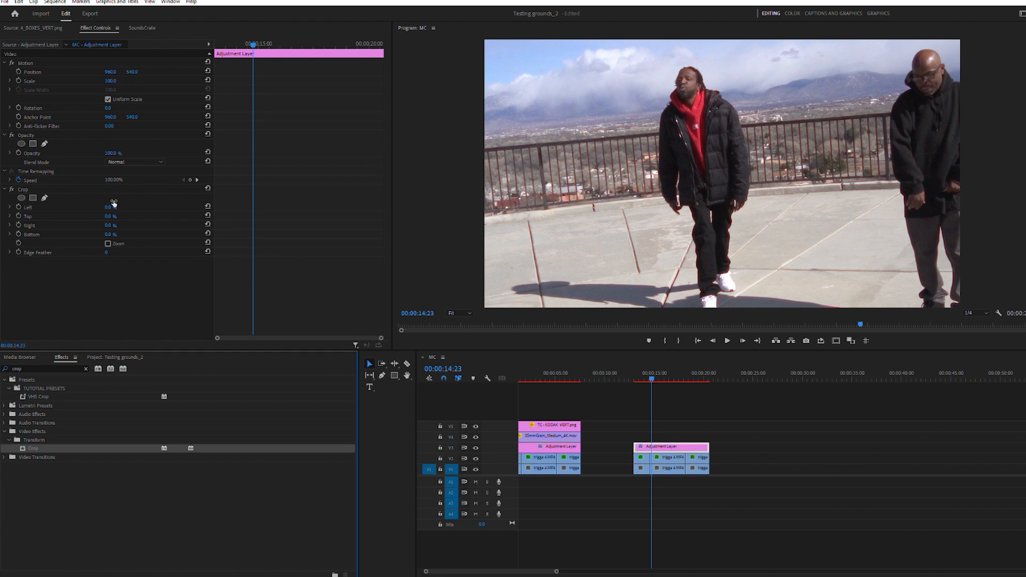
Try cropping the second group's adjustment layer by 25% on both the left and right sides
{"action": "left_click", "coordinate": [113, 204]}
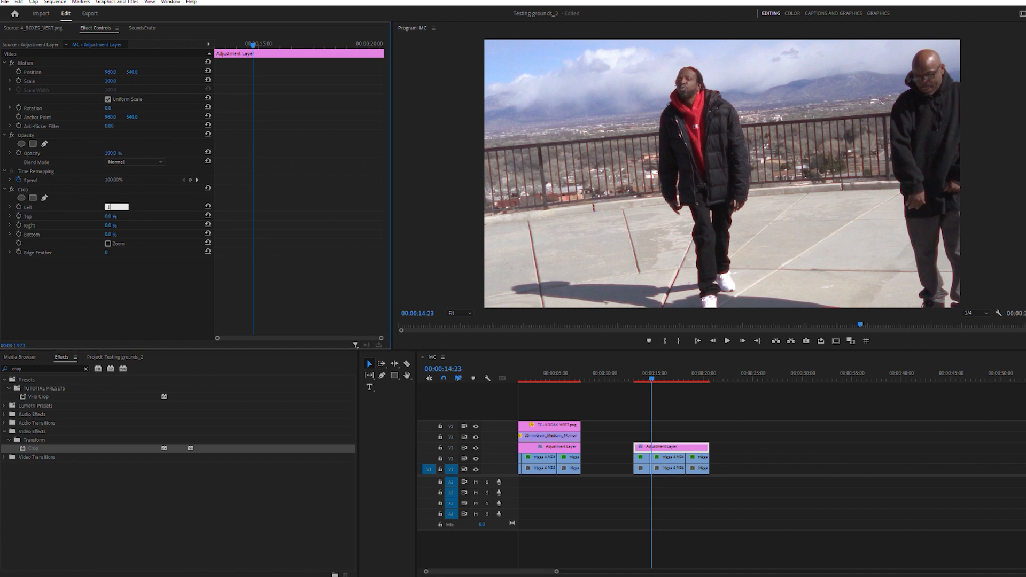
{"action": "key", "text": "Return"}
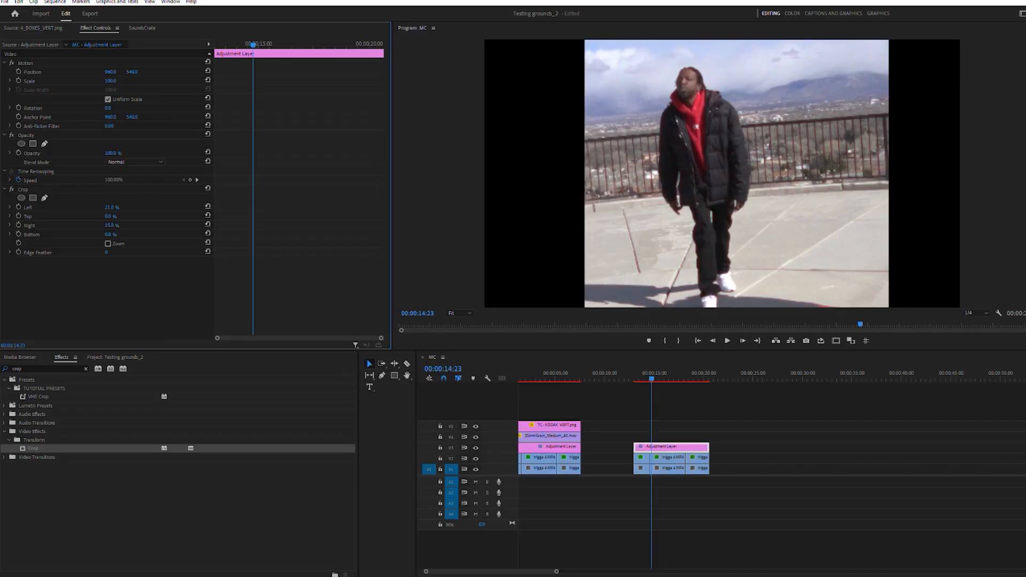
{"action": "left_click_drag", "start_coordinate": [111, 207], "coordinate": [120, 201]}
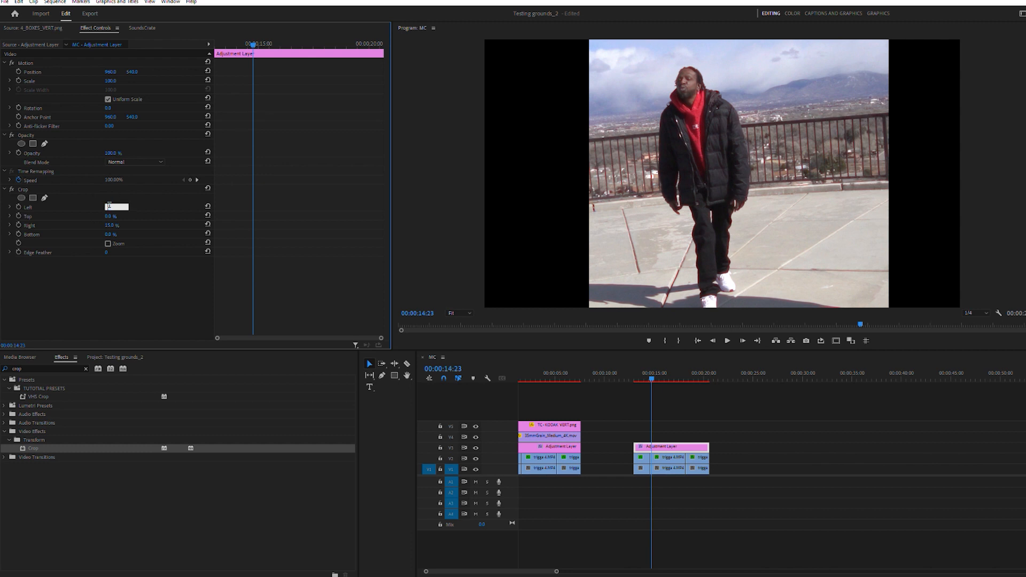
{"action": "type", "text": "5"}
{"action": "key", "text": "Return"}
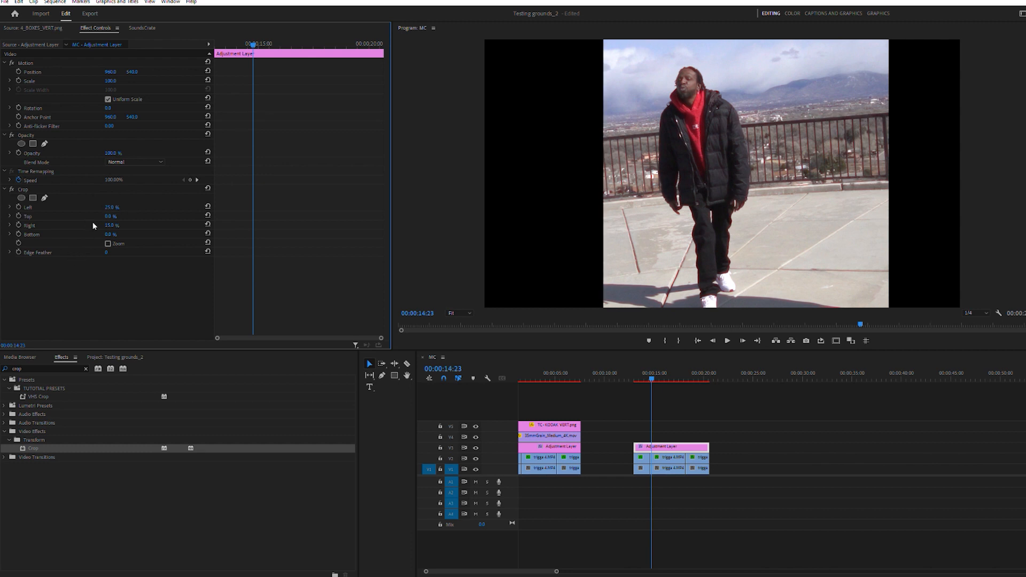
{"action": "type", "text": "25"}
{"action": "key", "text": "Return"}
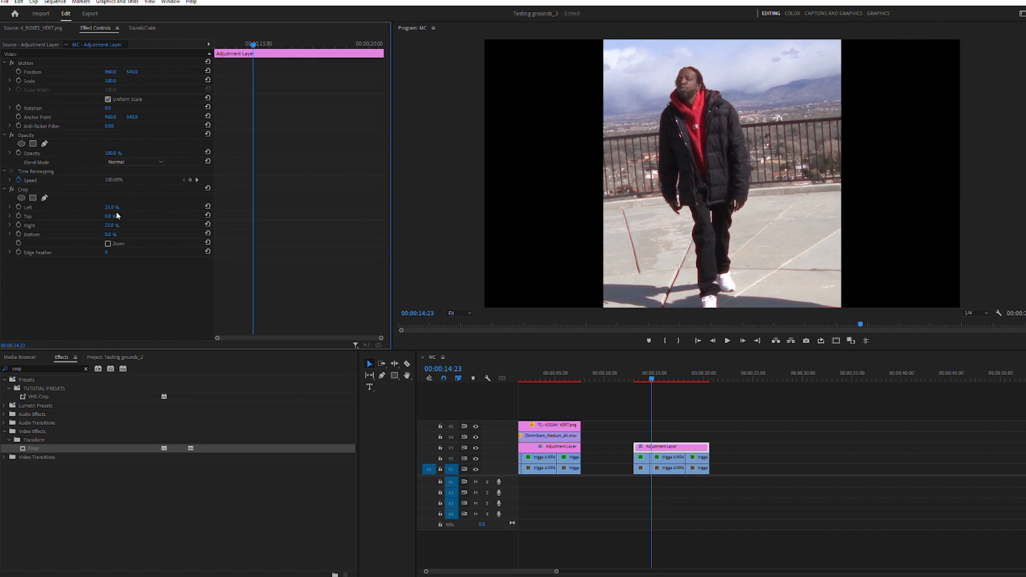
Set the Crop effect's Left and Right values to 15% on the second group's adjustment layer
{"action": "mouse_move", "coordinate": [648, 373]}
{"action": "left_mouse_down"}
{"action": "mouse_move", "coordinate": [685, 380]}
{"action": "mouse_move", "coordinate": [646, 383]}
{"action": "left_mouse_up"}
{"action": "left_click", "coordinate": [687, 393]}
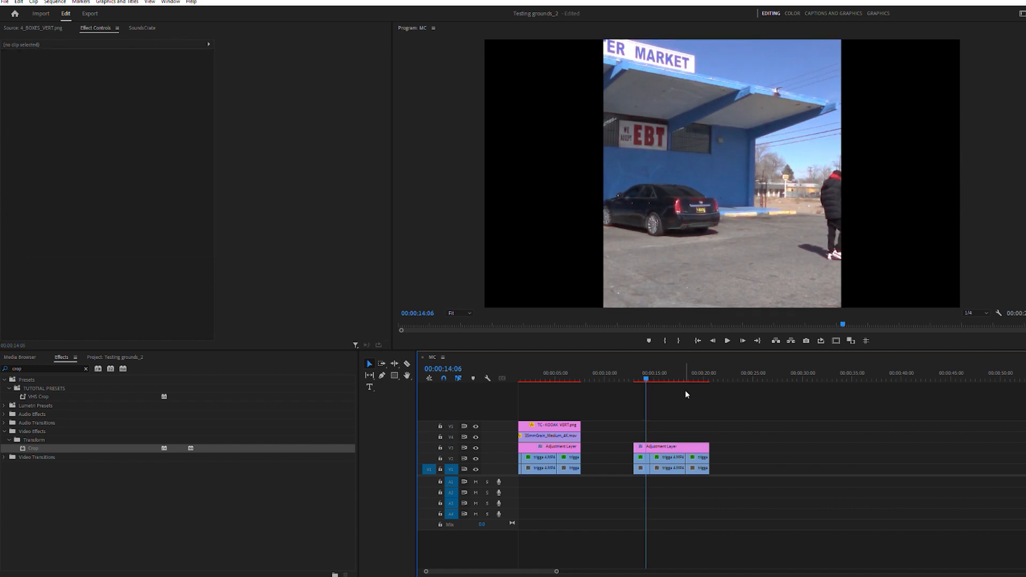
{"action": "left_click", "coordinate": [673, 448]}
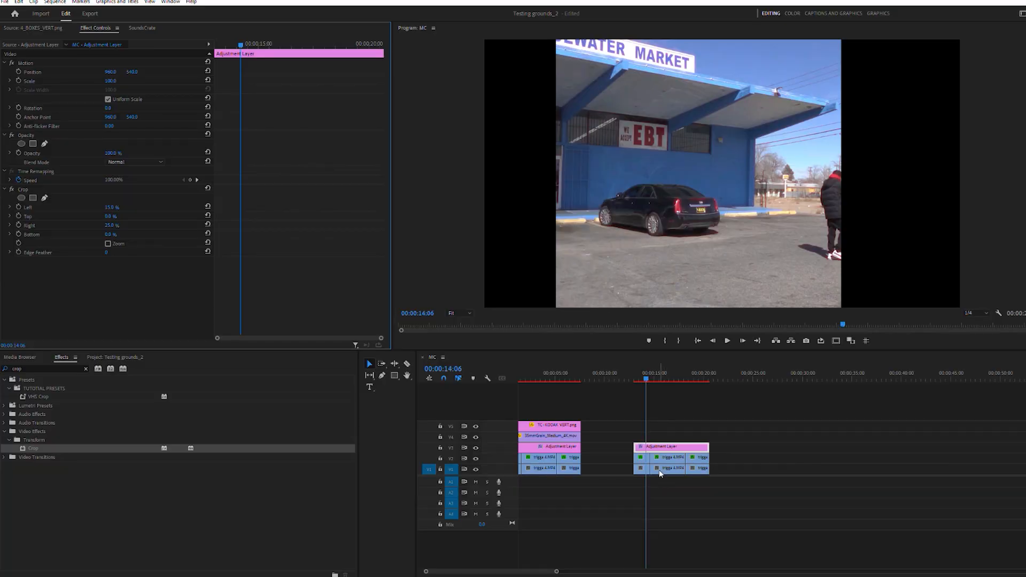
{"action": "key", "text": "Tab"}
{"action": "type", "text": "15"}
{"action": "key", "text": "Return"}
{"action": "left_click_drag", "start_coordinate": [134, 225], "coordinate": [120, 218]}
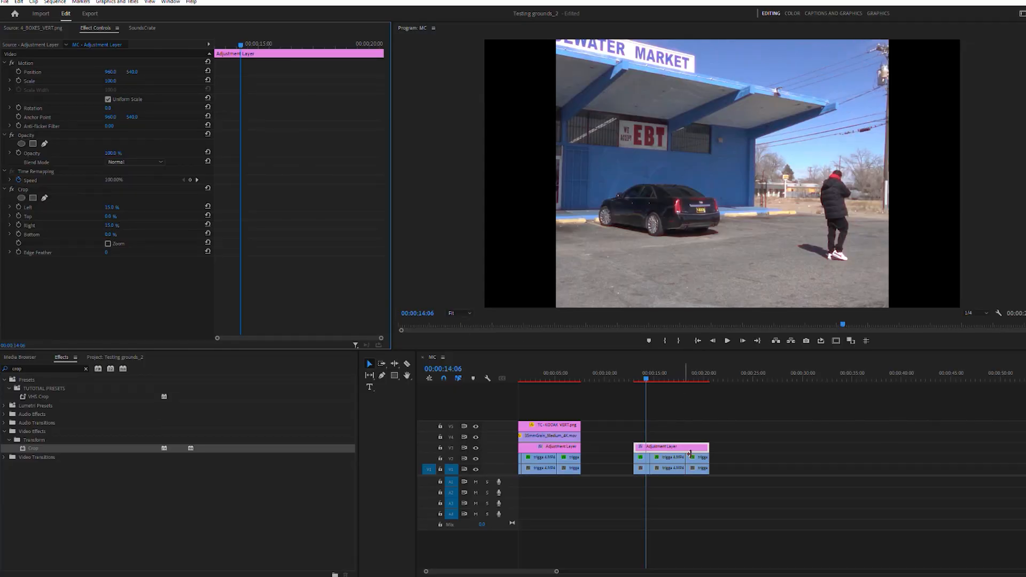
Soften the crop's borders with an Edge Feather of about 18 and check the result across the clips
{"action": "left_click_drag", "start_coordinate": [649, 368], "coordinate": [618, 380]}
{"action": "scroll", "coordinate": [663, 370], "scroll_direction": "right", "scroll_amount": 2}
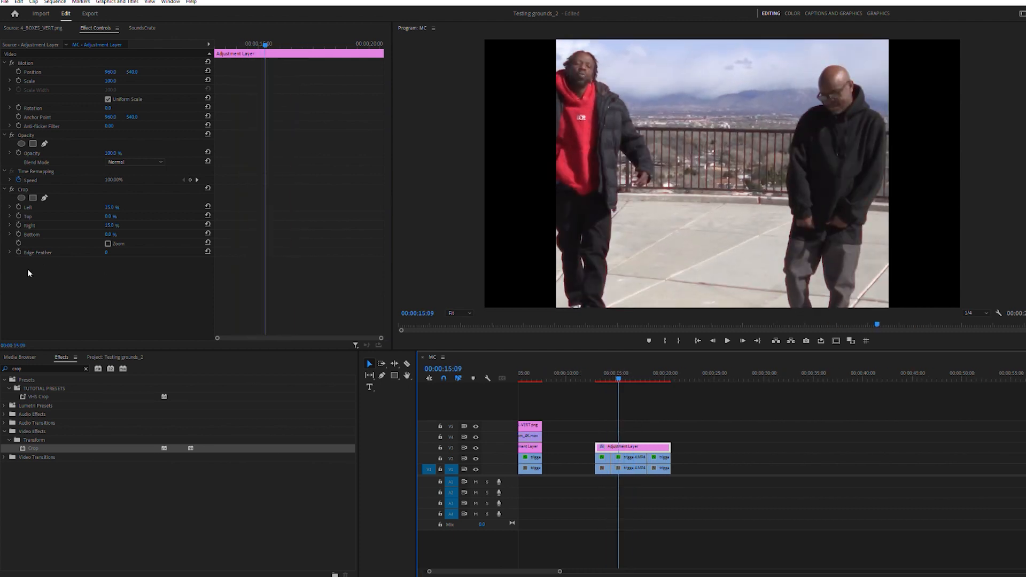
{"action": "left_click", "coordinate": [10, 251]}
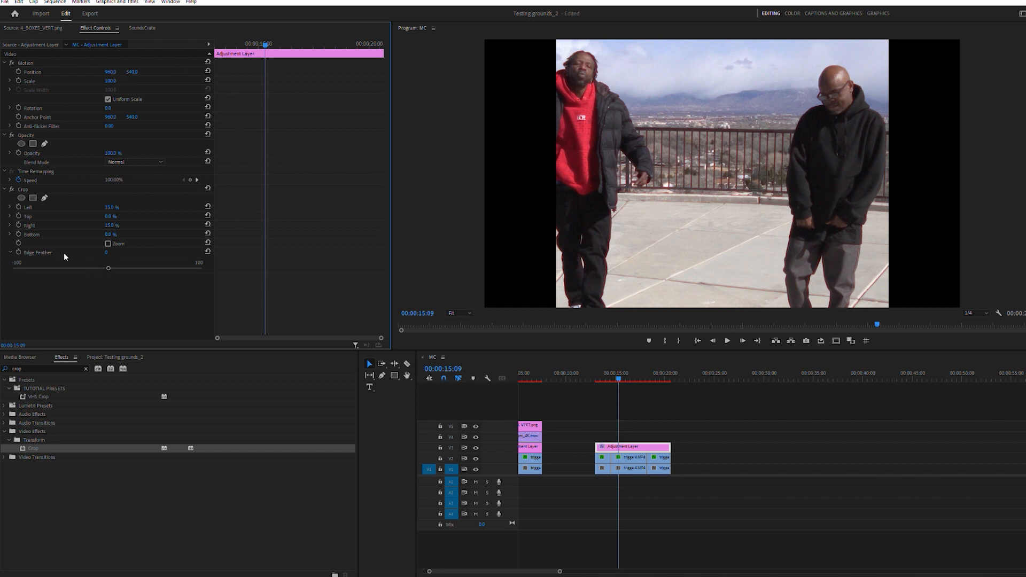
{"action": "left_click_drag", "start_coordinate": [107, 267], "coordinate": [126, 265]}
{"action": "left_click_drag", "start_coordinate": [628, 371], "coordinate": [608, 372]}
{"action": "scroll", "coordinate": [596, 531], "scroll_direction": "up", "scroll_amount": 1}
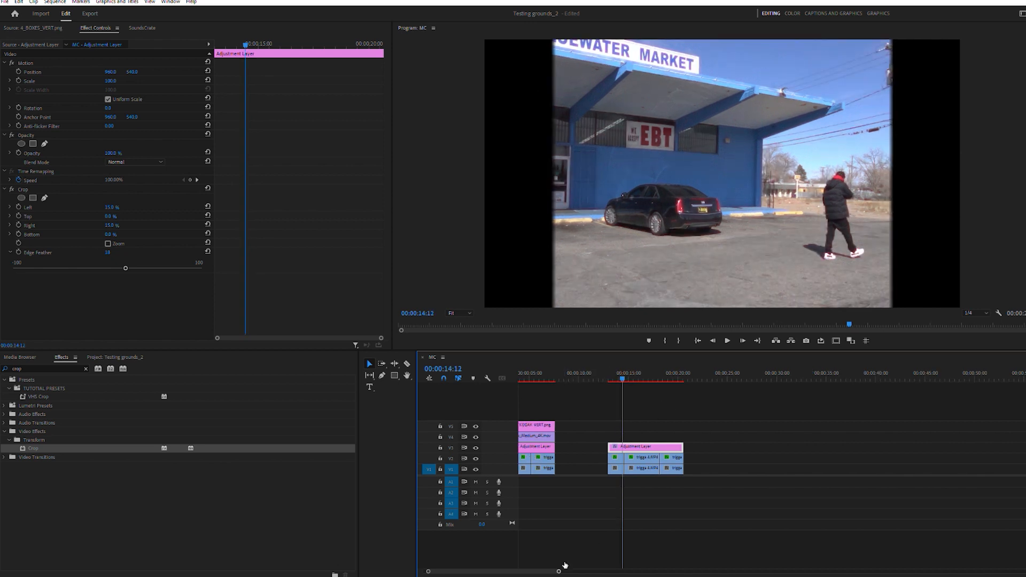
Place another adjustment layer on V4 spanning the second clip group, above the cropped adjustment layer
{"action": "left_click_drag", "start_coordinate": [559, 571], "coordinate": [574, 571]}
{"action": "mouse_move", "coordinate": [642, 374]}
{"action": "left_mouse_down"}
{"action": "mouse_move", "coordinate": [557, 386]}
{"action": "mouse_move", "coordinate": [636, 380]}
{"action": "left_mouse_up"}
{"action": "left_click", "coordinate": [652, 445]}
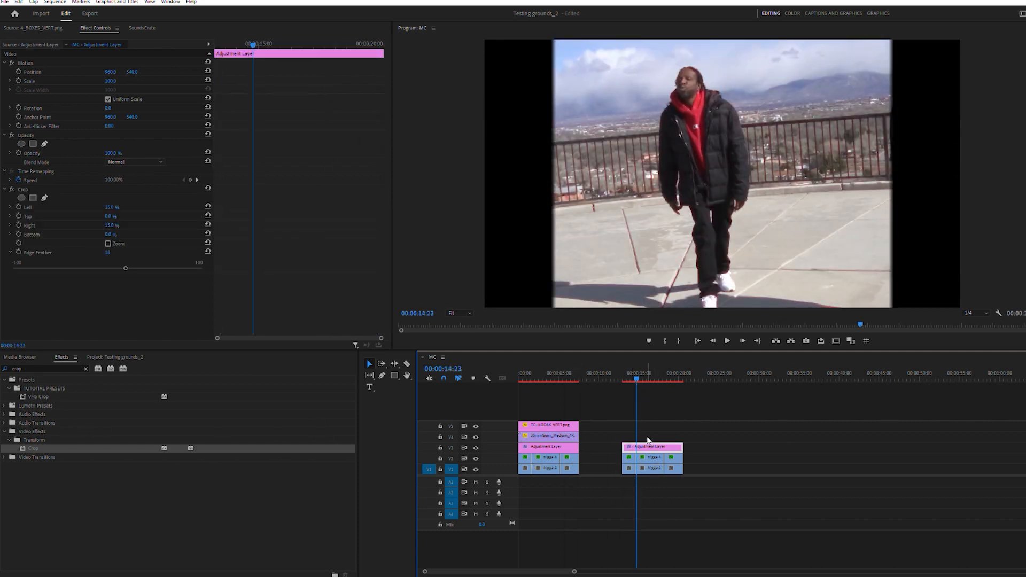
{"action": "left_click", "coordinate": [653, 437]}
{"action": "left_click", "coordinate": [115, 357]}
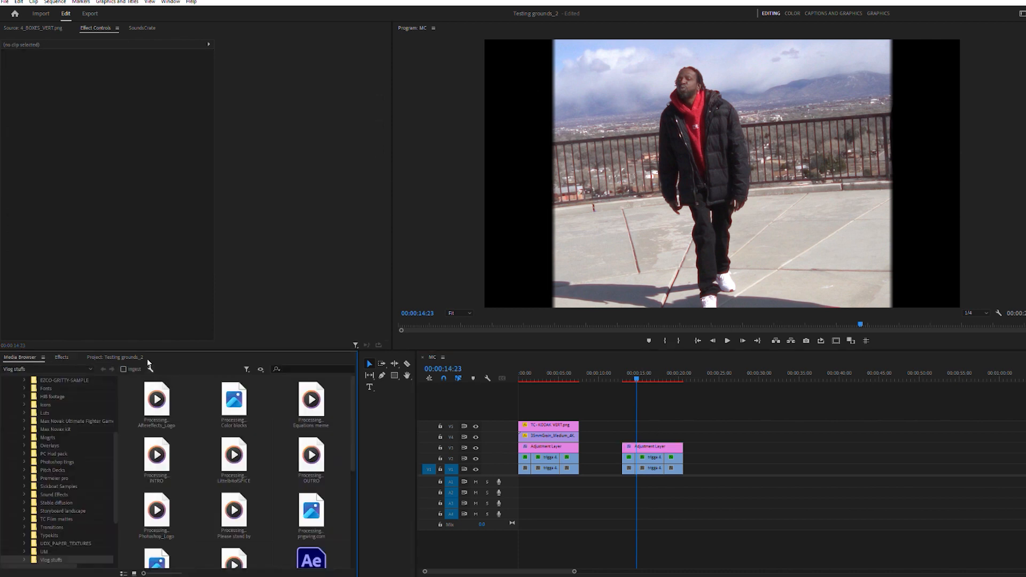
{"action": "double_click", "coordinate": [110, 406]}
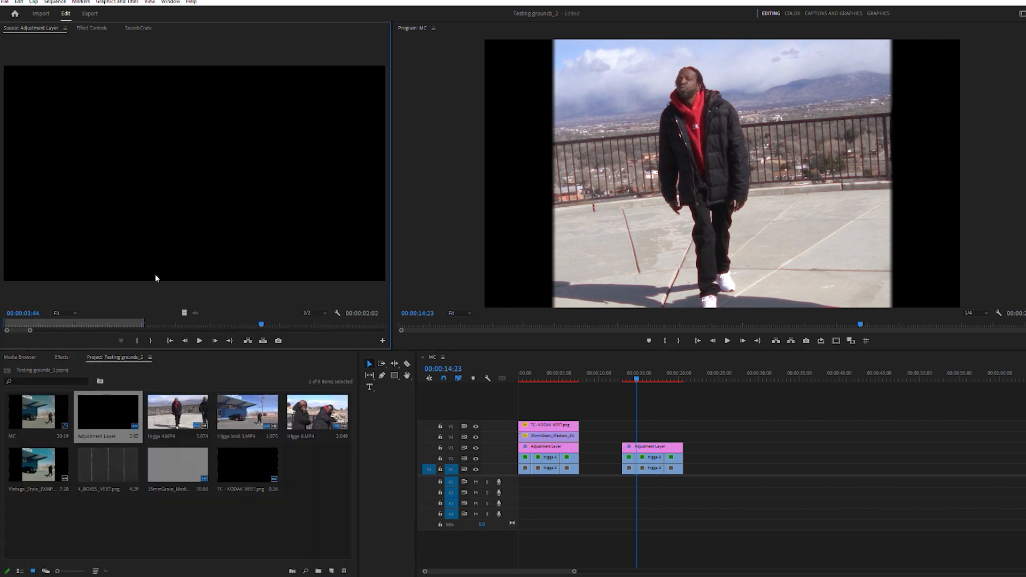
{"action": "left_click_drag", "start_coordinate": [184, 313], "coordinate": [682, 435]}
{"action": "left_click", "coordinate": [675, 434]}
Rearrange the second group's adjustment layers so the cropped one sits on V5 and the new one on V3
{"action": "left_click", "coordinate": [61, 355]}
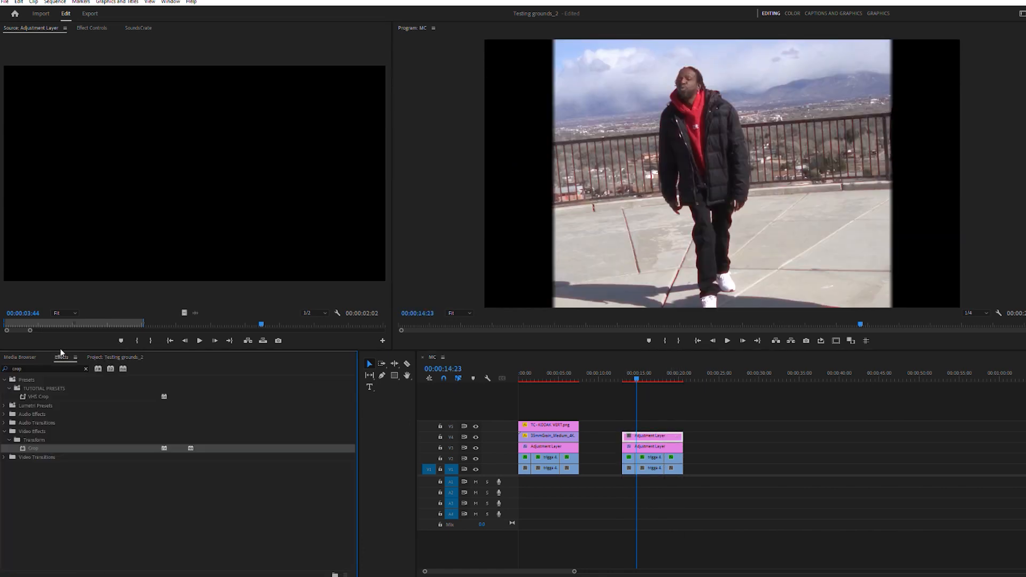
{"action": "left_click_drag", "start_coordinate": [660, 436], "coordinate": [656, 426]}
{"action": "left_click", "coordinate": [659, 445]}
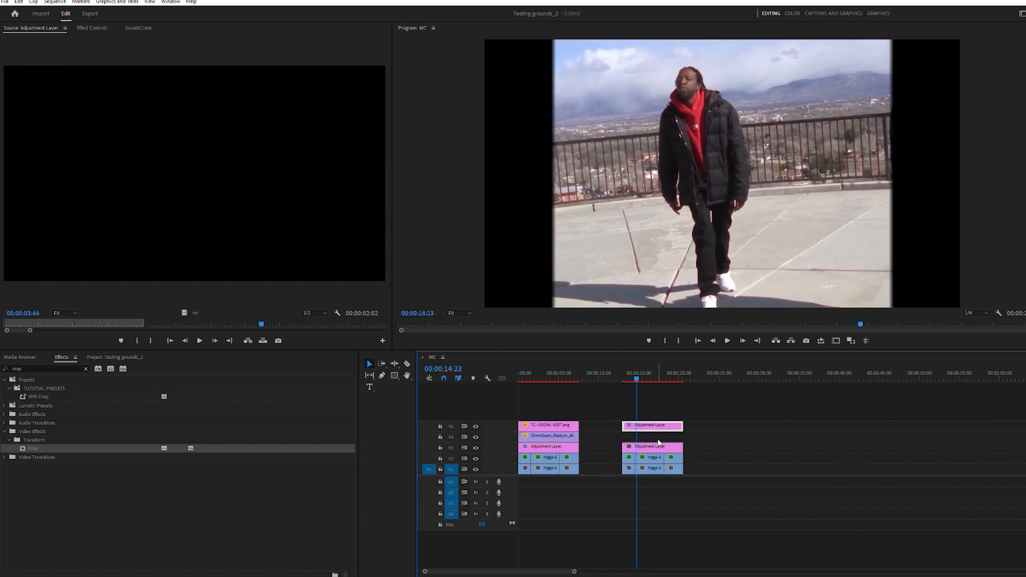
{"action": "left_click", "coordinate": [660, 444]}
Search the effects for grain, apply Noise to the V3 adjustment layer, and set Amount of Noise to 7.5%
{"action": "left_click", "coordinate": [40, 368]}
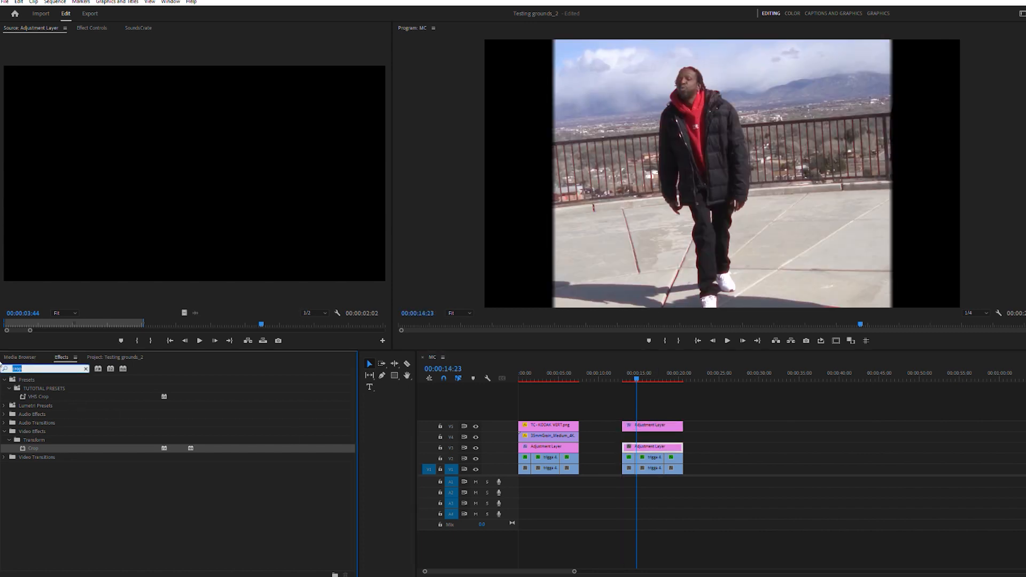
{"action": "type", "text": "grain"}
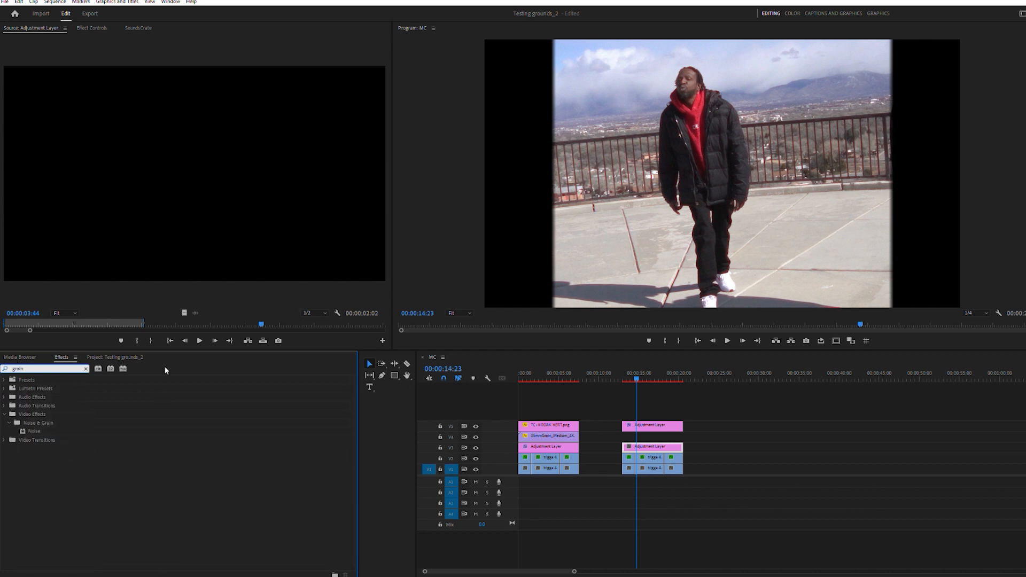
{"action": "left_click_drag", "start_coordinate": [33, 431], "coordinate": [673, 442]}
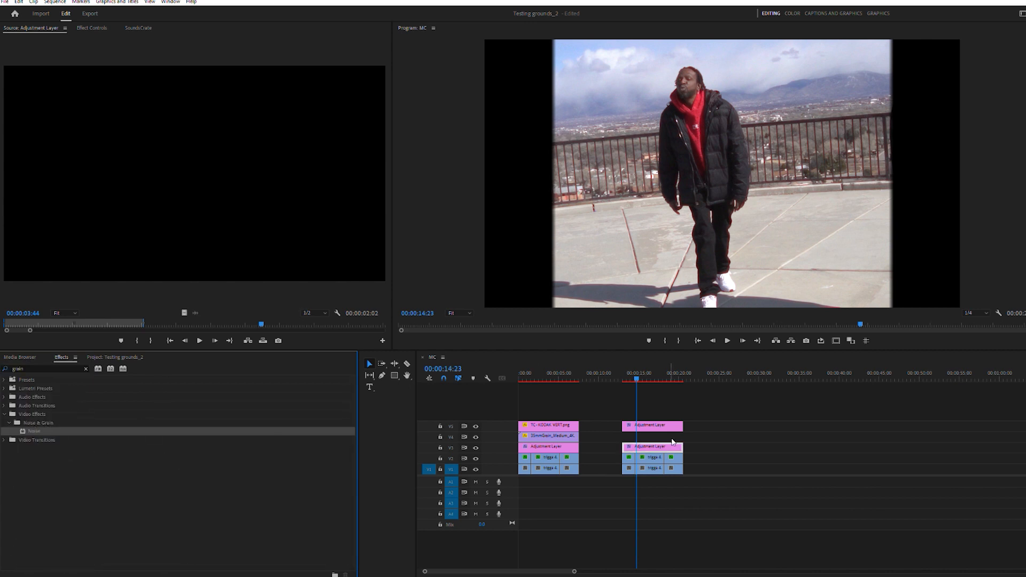
{"action": "left_click", "coordinate": [92, 28]}
{"action": "left_click", "coordinate": [10, 207]}
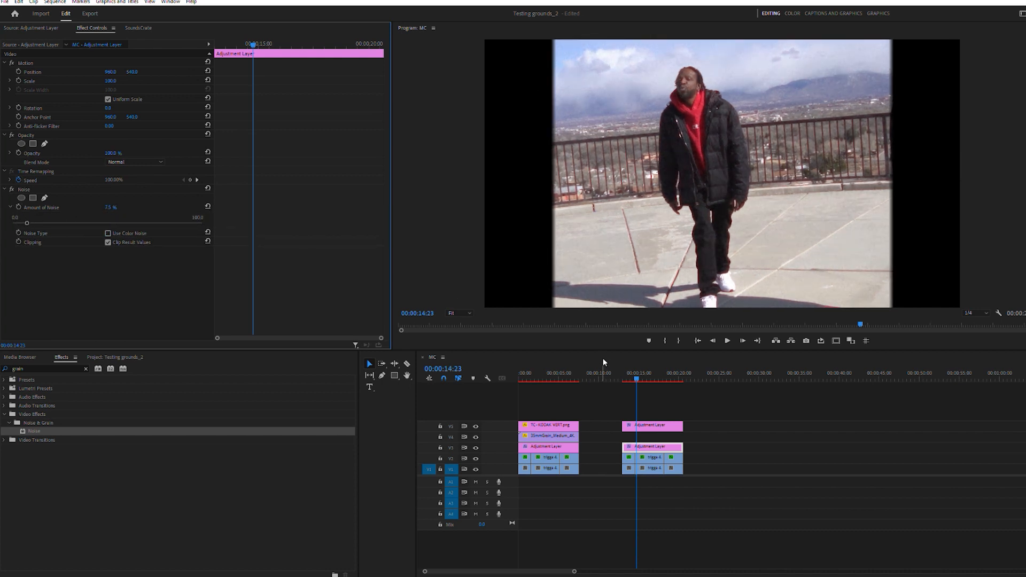
Scrub through and play the second clip group to check the noise on the footage
{"action": "left_click_drag", "start_coordinate": [636, 374], "coordinate": [632, 374]}
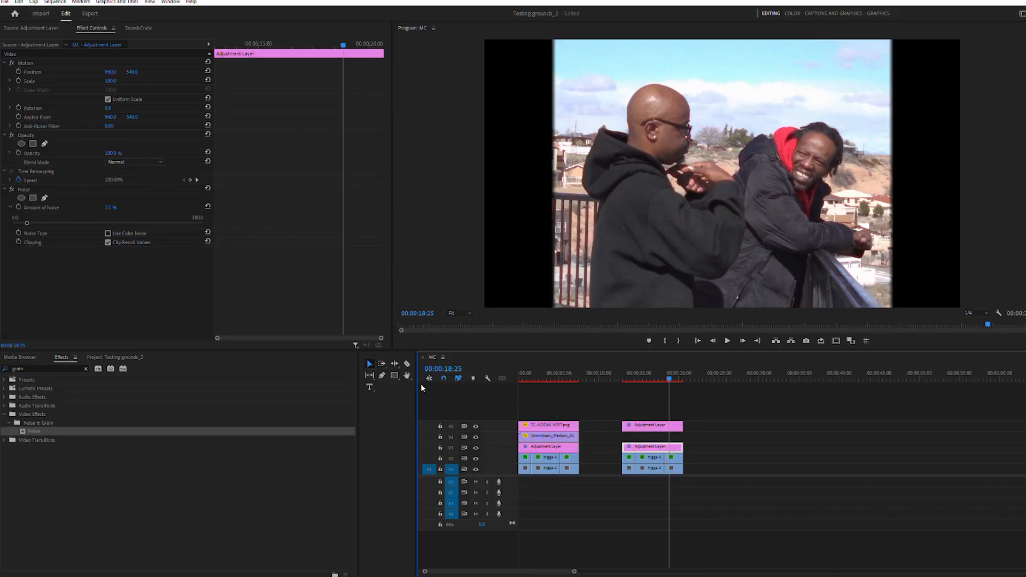
{"action": "left_click_drag", "start_coordinate": [669, 372], "coordinate": [629, 376]}
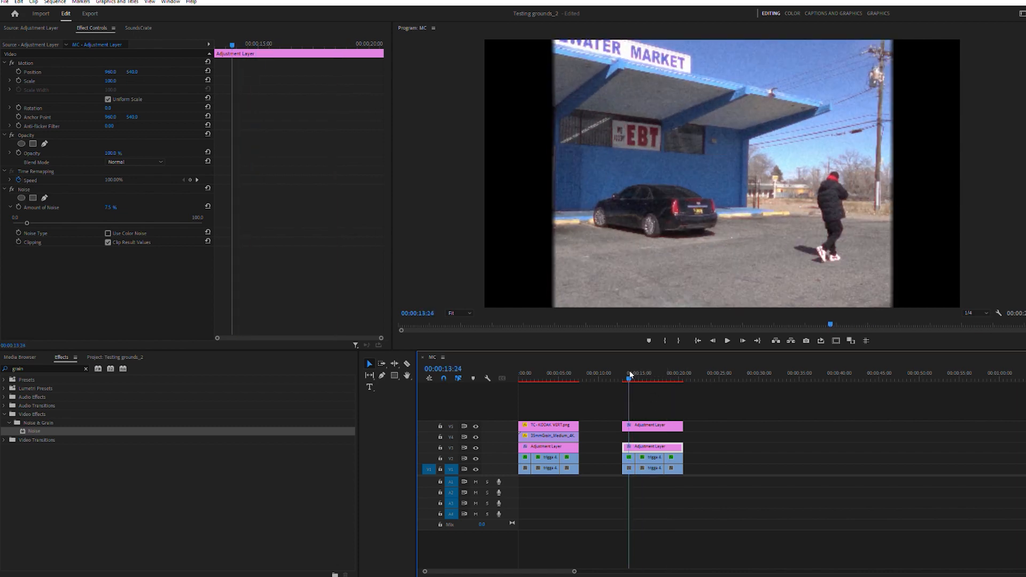
{"action": "key", "text": "space"}
{"action": "key", "text": "space"}
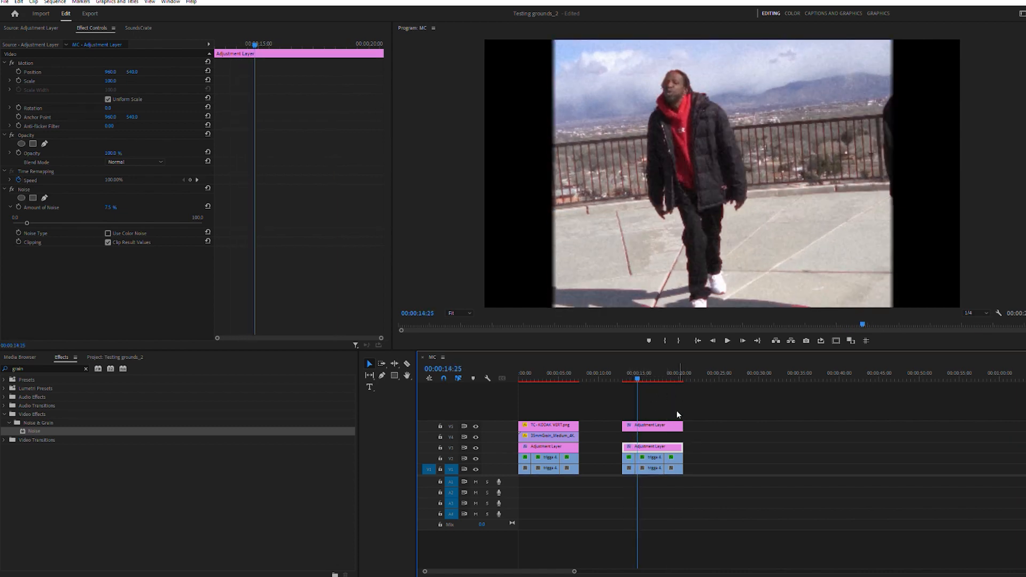
Move the second group's Noise adjustment layer up from V3 to V4
{"action": "left_click_drag", "start_coordinate": [656, 425], "coordinate": [659, 448]}
{"action": "left_click_drag", "start_coordinate": [658, 447], "coordinate": [661, 435]}
{"action": "left_click", "coordinate": [664, 392]}
{"action": "mouse_move", "coordinate": [631, 372]}
{"action": "left_mouse_down"}
{"action": "mouse_move", "coordinate": [537, 393]}
{"action": "mouse_move", "coordinate": [521, 378]}
{"action": "mouse_move", "coordinate": [631, 385]}
{"action": "left_mouse_up"}
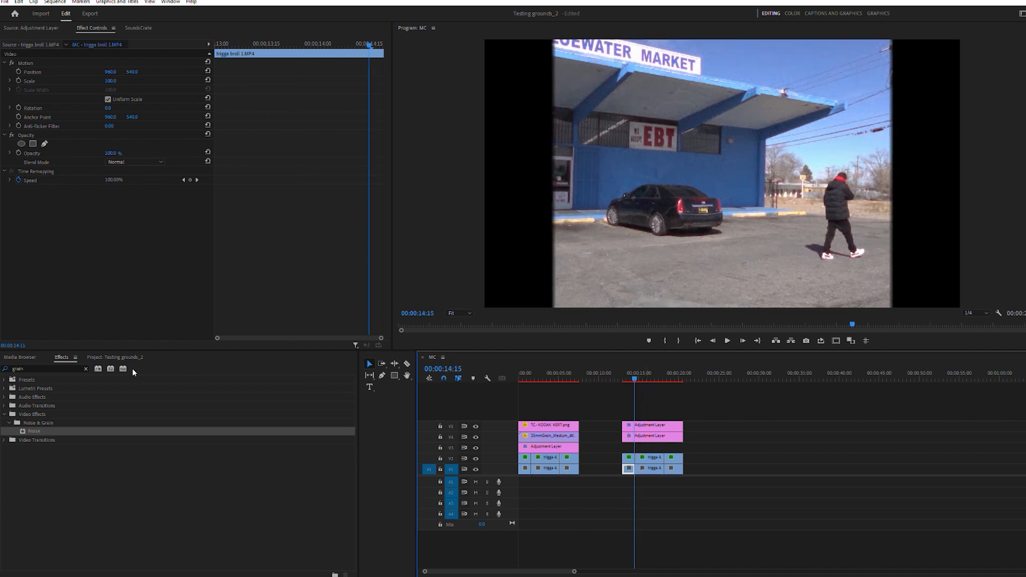
Place an adjustment layer on V3 over the second group and apply the Fuji F125 Kodak 2393 (by Adobe) creative look in the Color workspace
{"action": "left_click", "coordinate": [21, 356]}
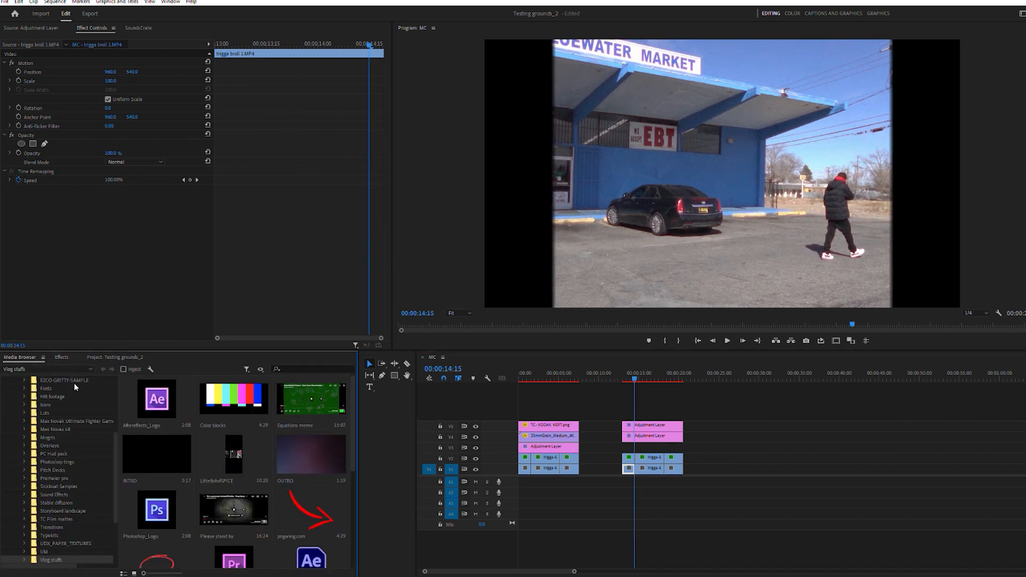
{"action": "left_click", "coordinate": [101, 357]}
{"action": "double_click", "coordinate": [107, 407]}
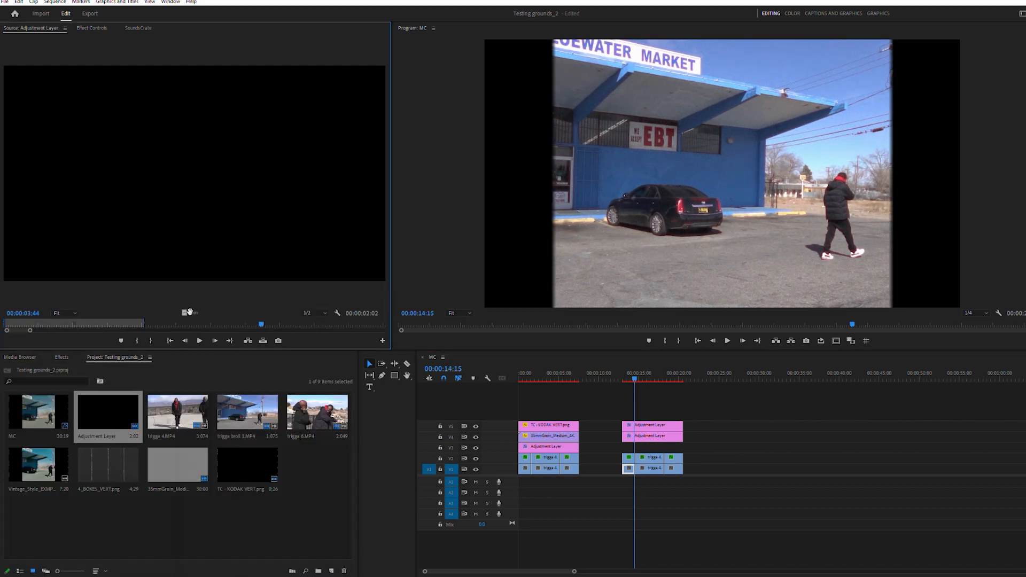
{"action": "left_click_drag", "start_coordinate": [190, 312], "coordinate": [684, 446]}
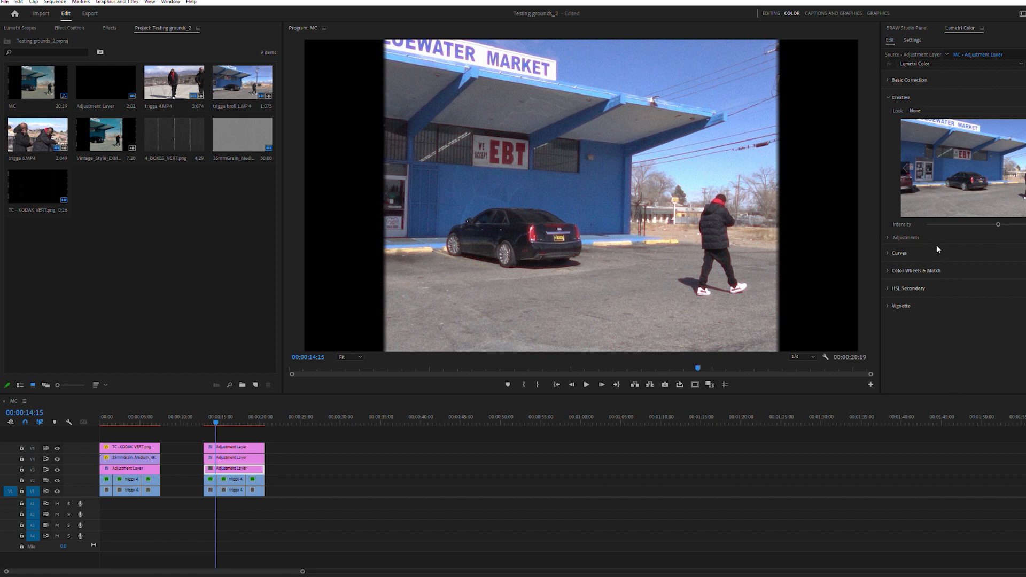
{"action": "left_click", "coordinate": [945, 170]}
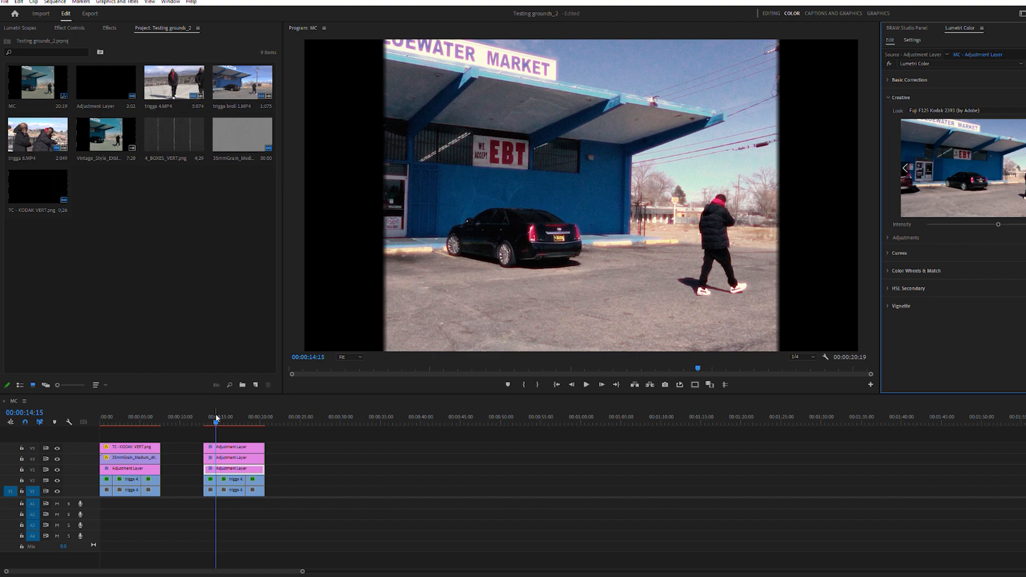
Play back the second clip group and the first one to compare their finished vintage looks
{"action": "left_click_drag", "start_coordinate": [217, 417], "coordinate": [240, 415]}
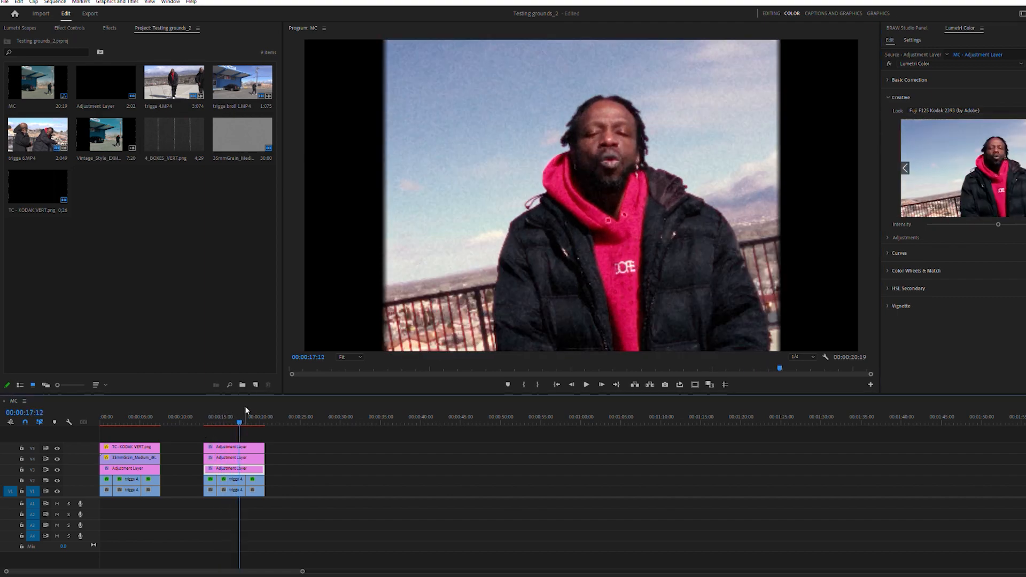
{"action": "key", "text": "space"}
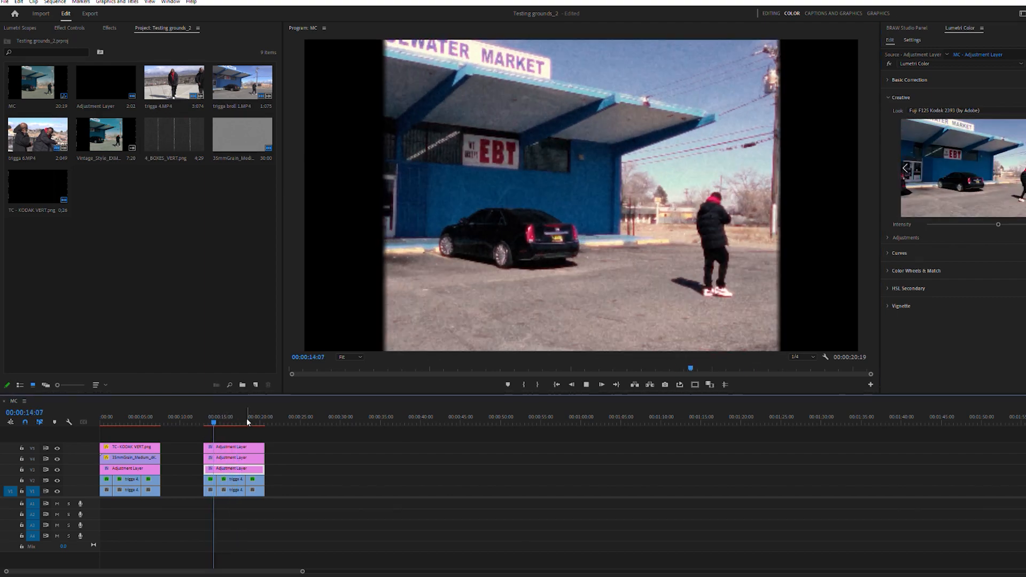
{"action": "key", "text": "space"}
{"action": "left_click_drag", "start_coordinate": [226, 416], "coordinate": [100, 420]}
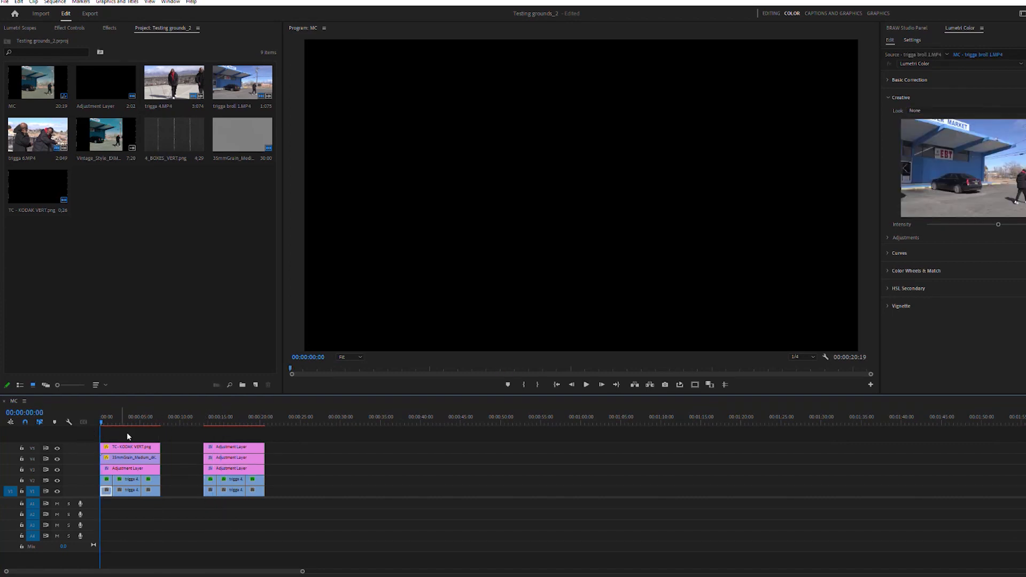
{"action": "key", "text": "space"}
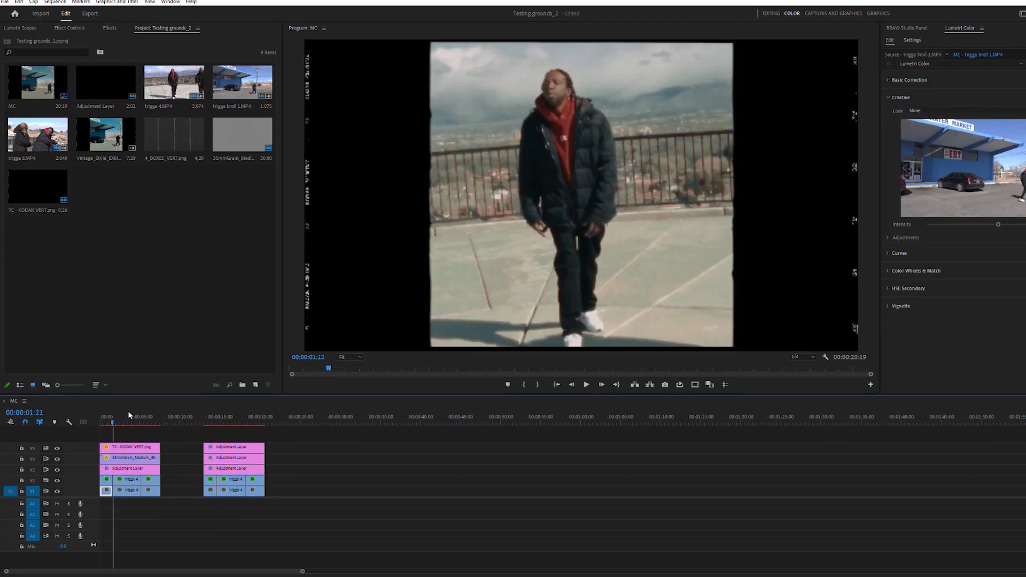
{"action": "left_click", "coordinate": [202, 418]}
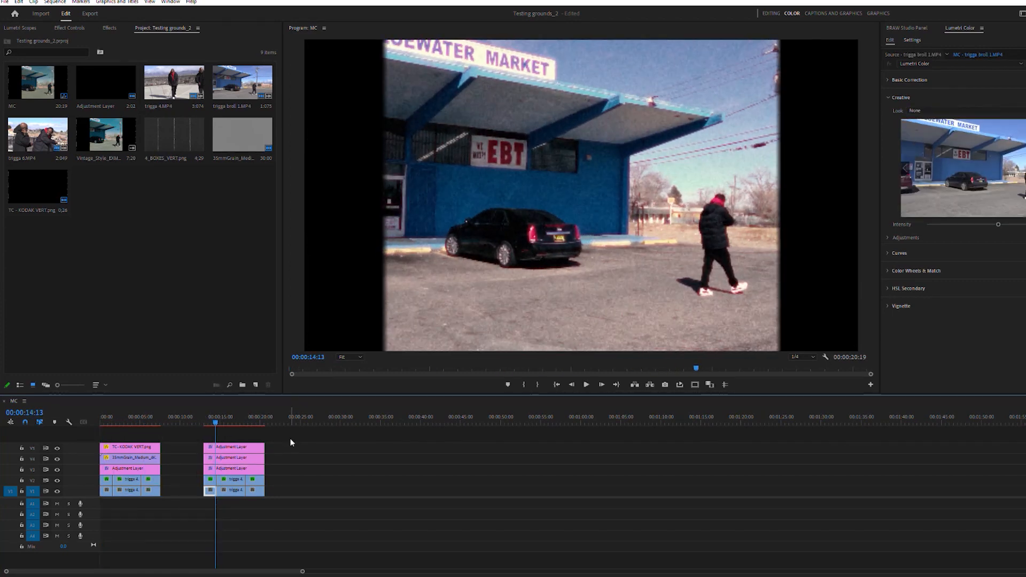